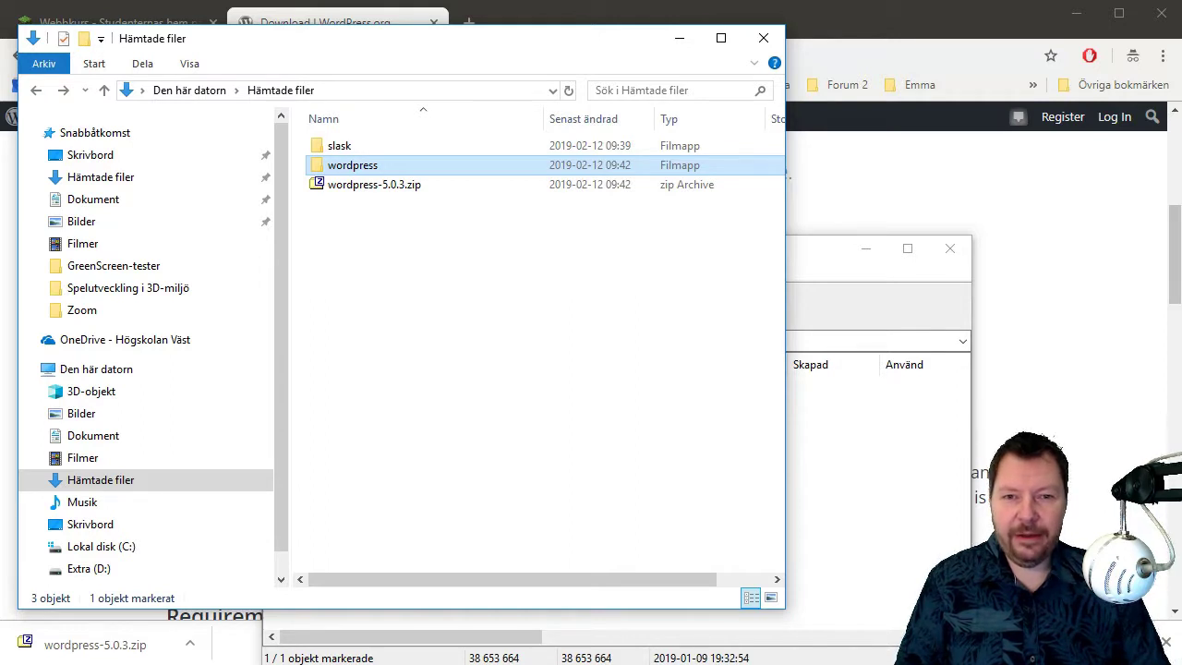
Close 7-Zip so the wordpress-5.0.3.zip archive can be deleted, then delete it.
{"action": "left_click", "coordinate": [413, 324]}
{"action": "left_click", "coordinate": [390, 187]}
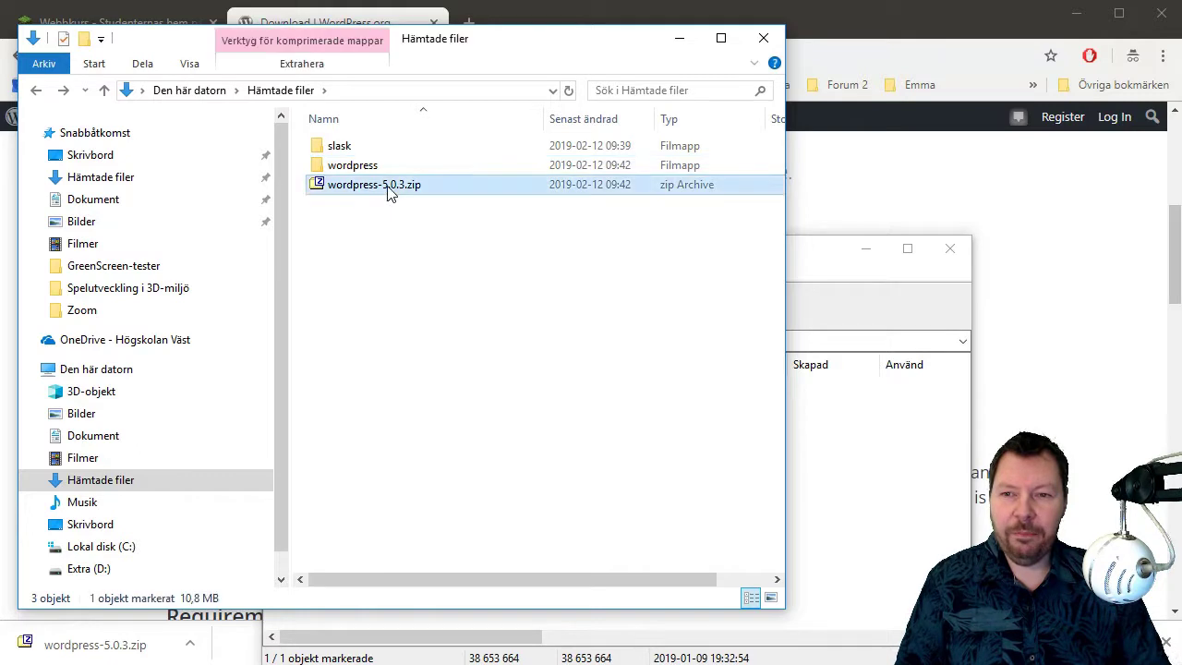
{"action": "key", "text": "Delete"}
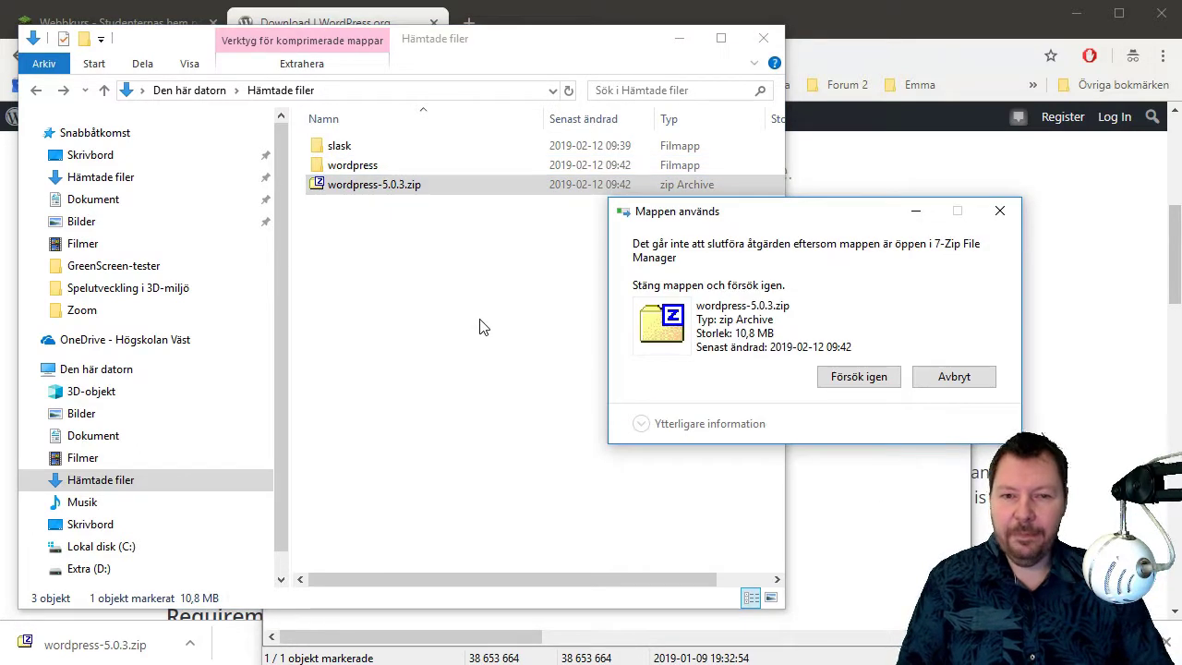
{"action": "left_click", "coordinate": [978, 376]}
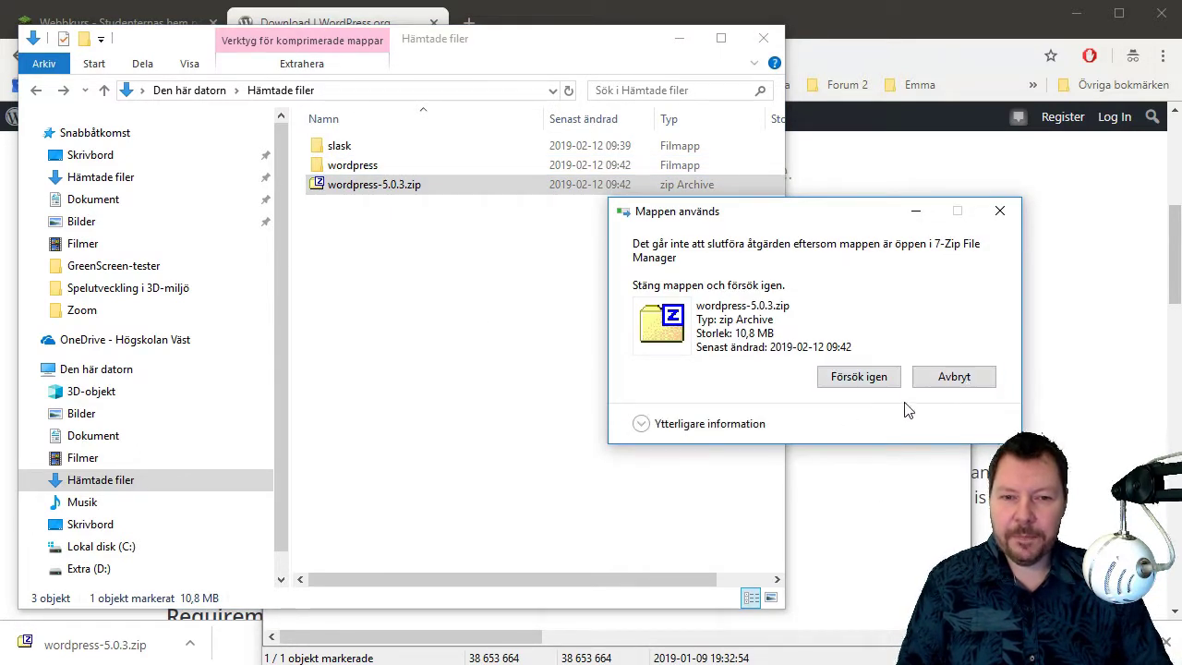
{"action": "left_click", "coordinate": [830, 263]}
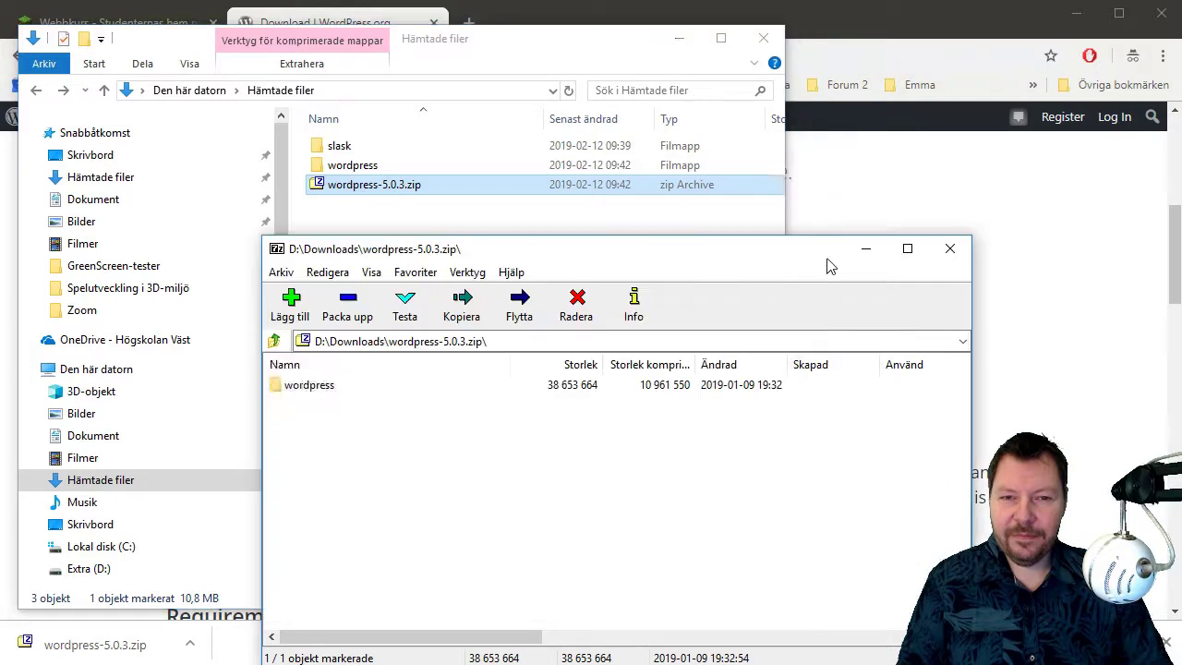
{"action": "left_click", "coordinate": [960, 247]}
{"action": "key", "text": "Delete"}
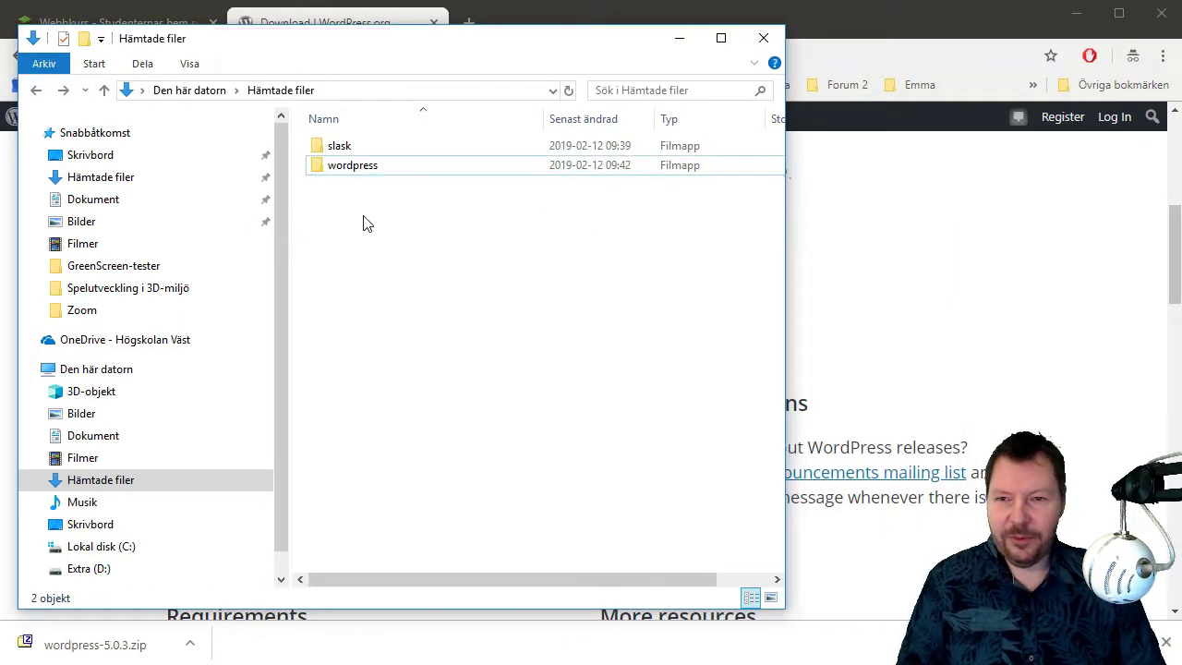
Check the extracted wordpress folder's contents and rename the folder to sajt.
{"action": "left_click", "coordinate": [359, 176]}
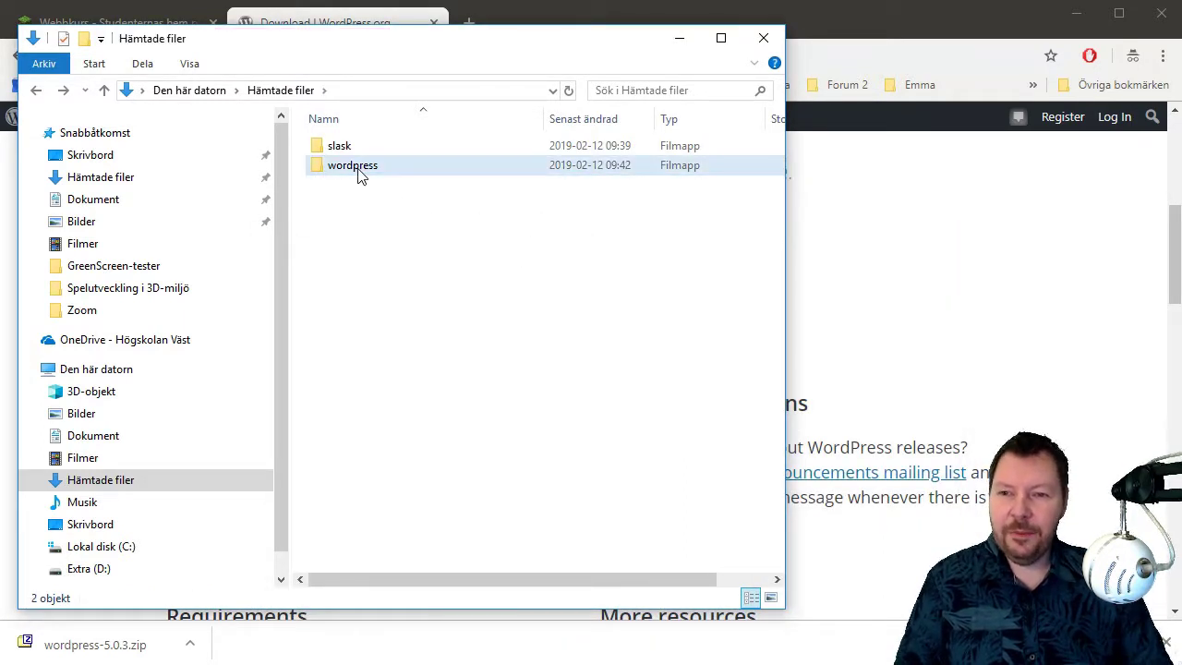
{"action": "double_click", "coordinate": [358, 173]}
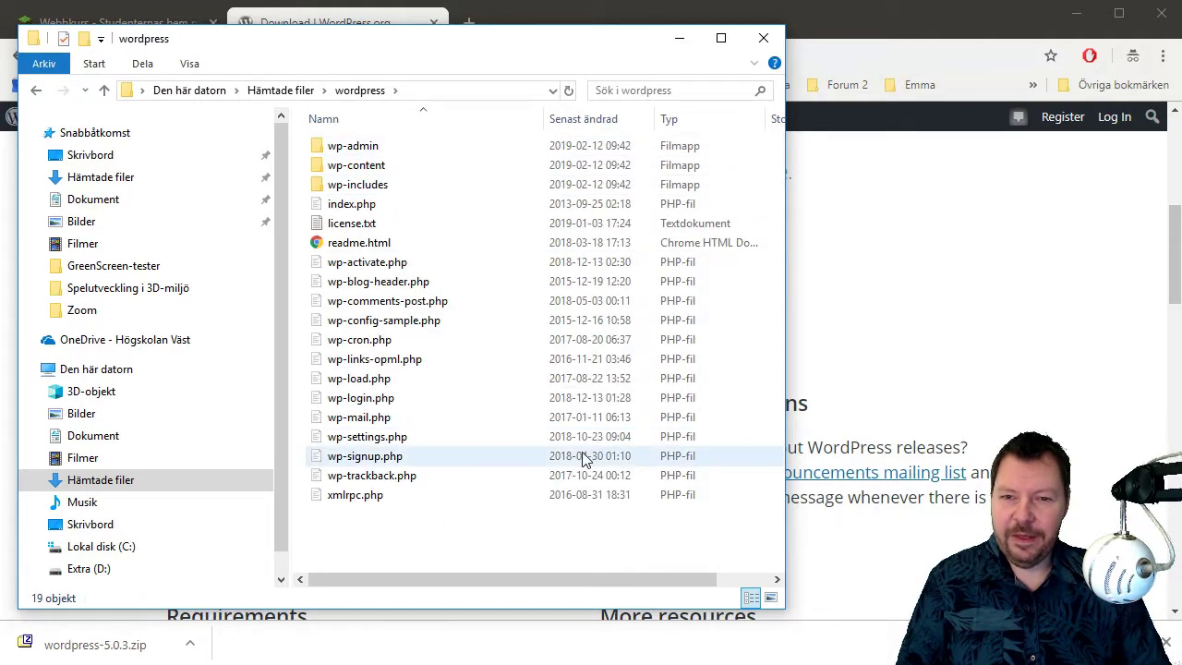
{"action": "key", "text": "BackSpace"}
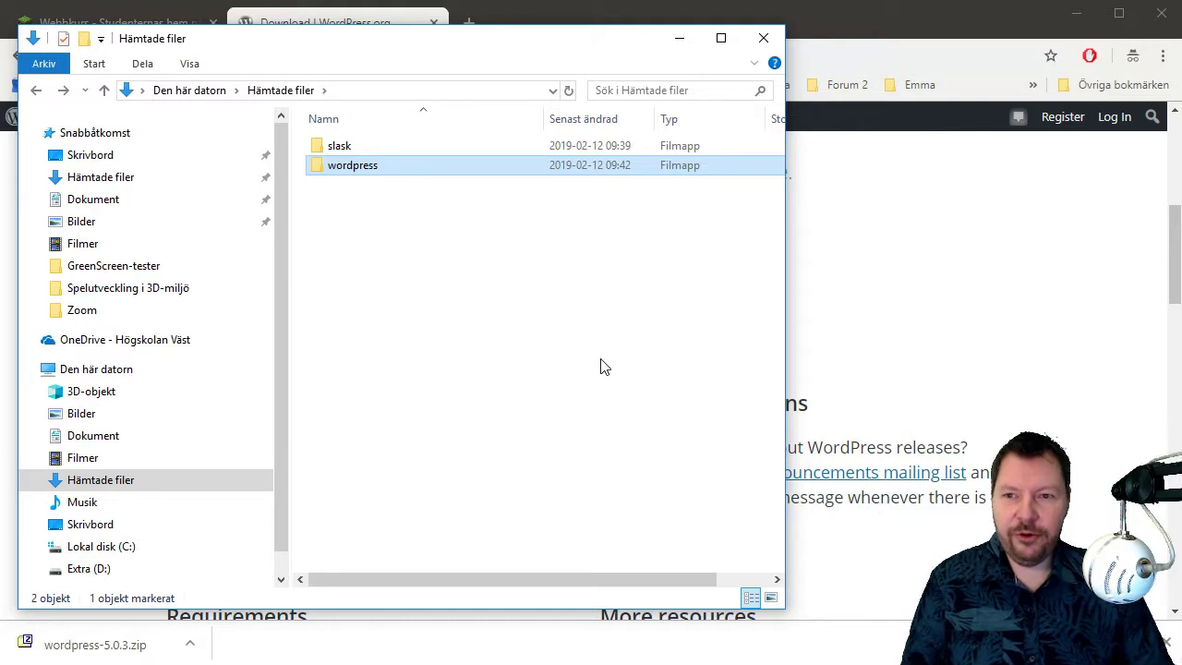
{"action": "left_click", "coordinate": [347, 206]}
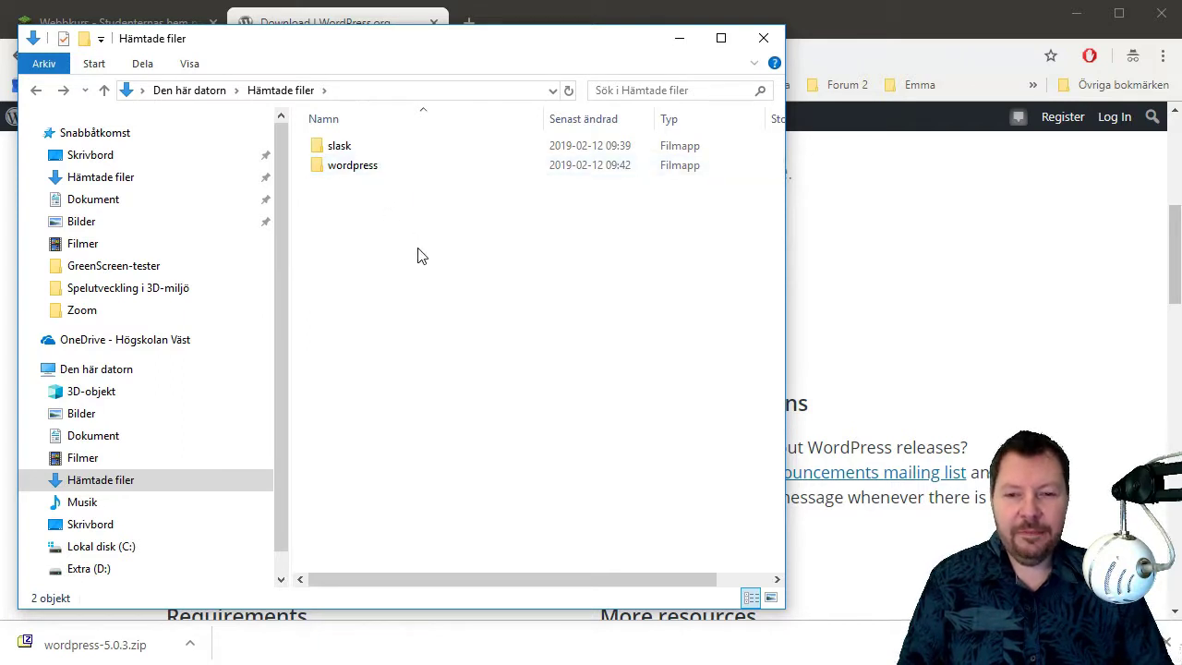
{"action": "left_click", "coordinate": [373, 175]}
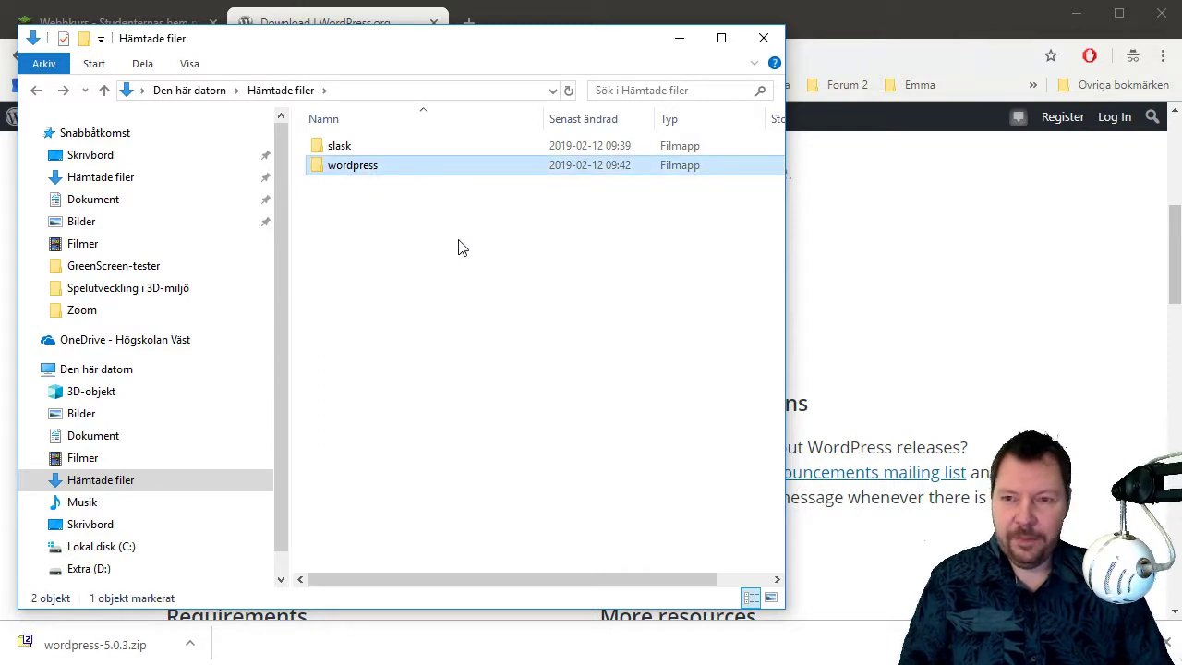
{"action": "key", "text": "F2"}
{"action": "type", "text": "sajt"}
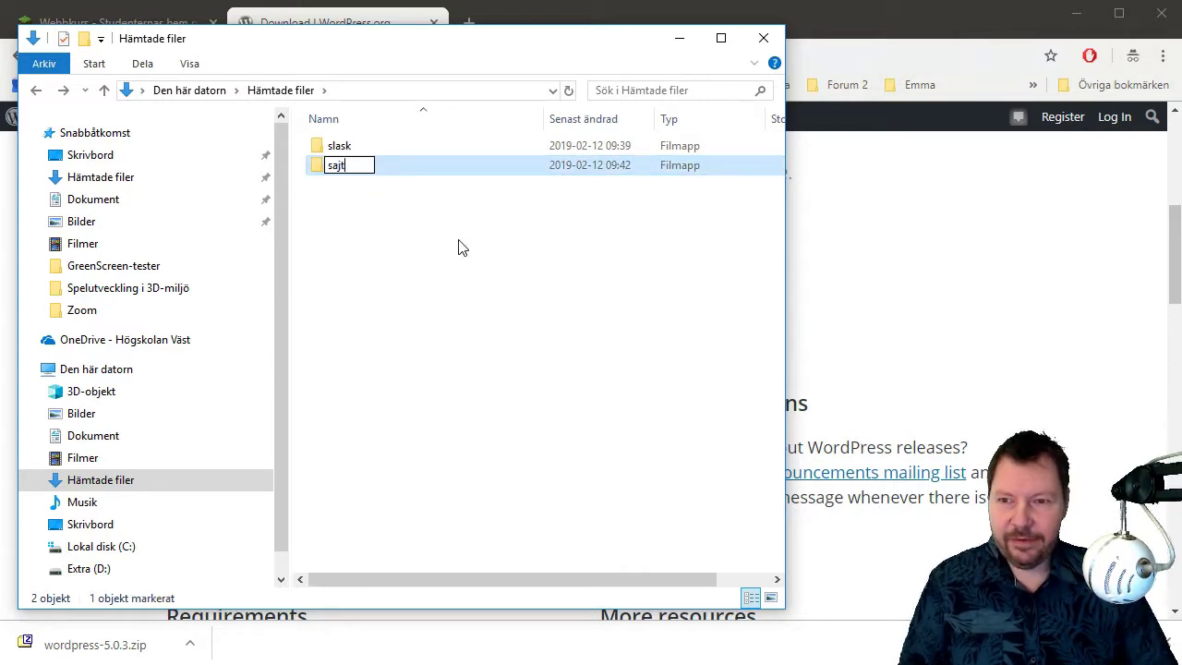
{"action": "key", "text": "Return"}
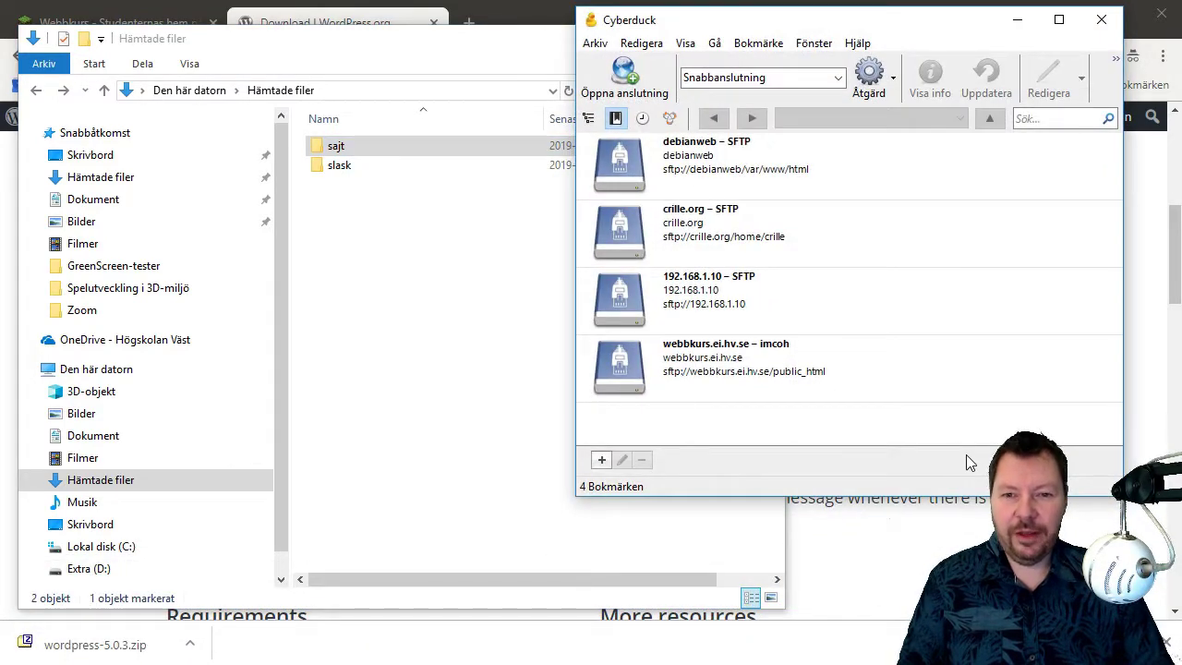
Connect to the webbkurs.ei.hv.se bookmark and open the public_html folder.
{"action": "left_click", "coordinate": [766, 367]}
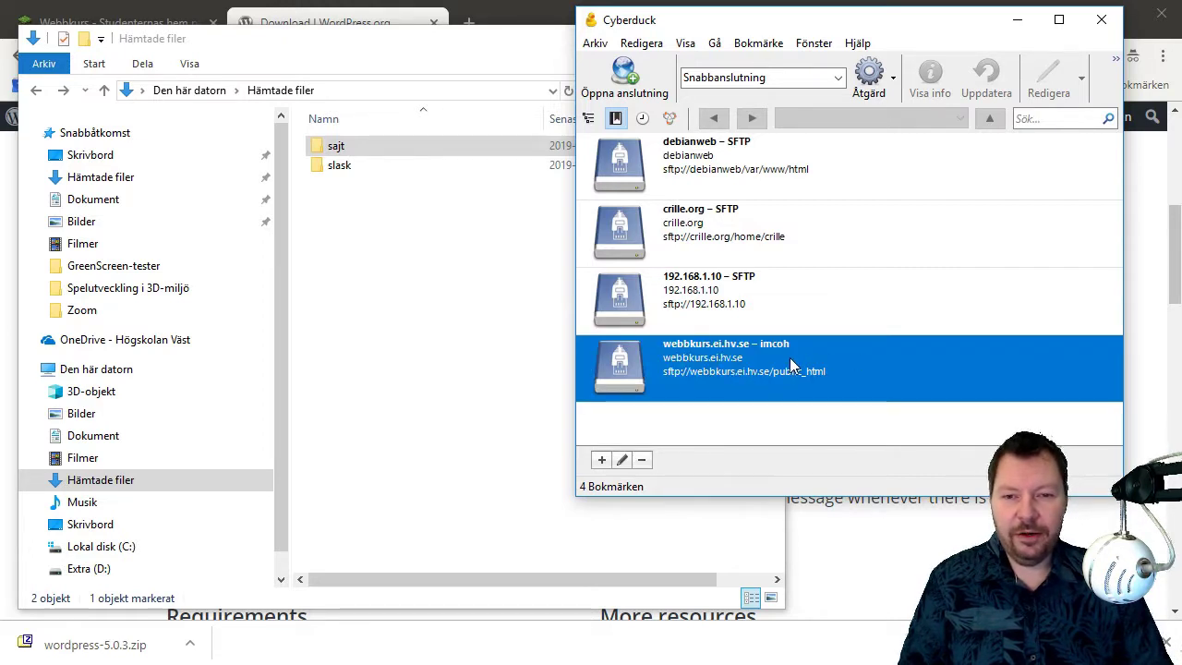
{"action": "double_click", "coordinate": [789, 364]}
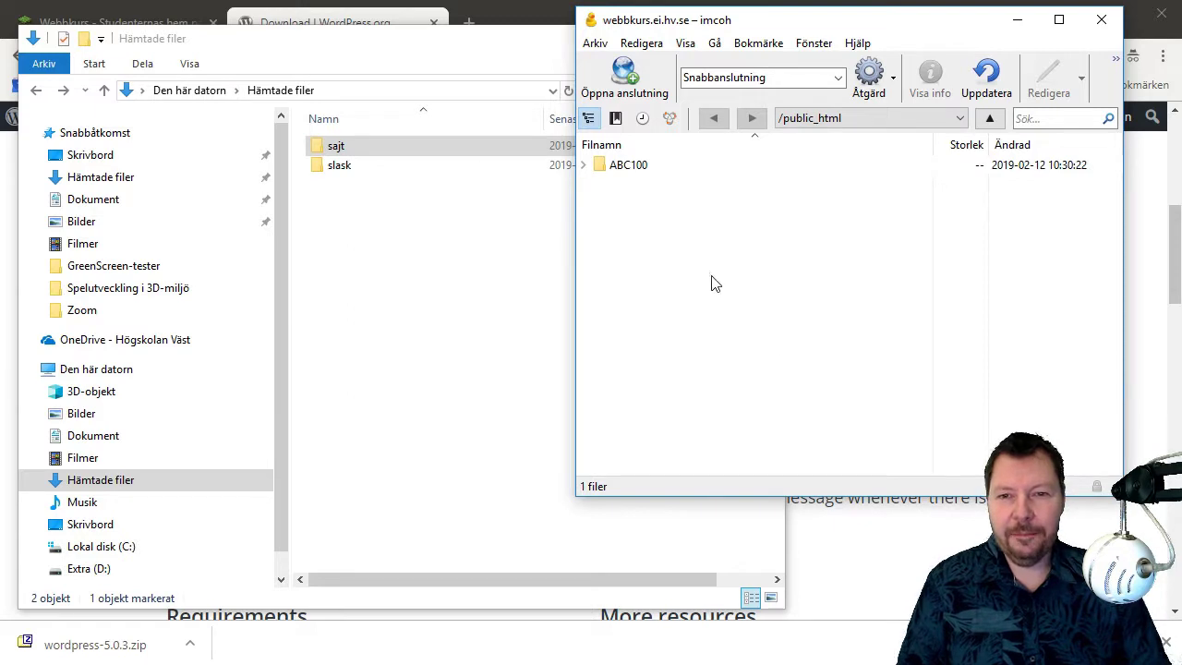
{"action": "left_click", "coordinate": [849, 119]}
{"action": "left_click", "coordinate": [857, 151]}
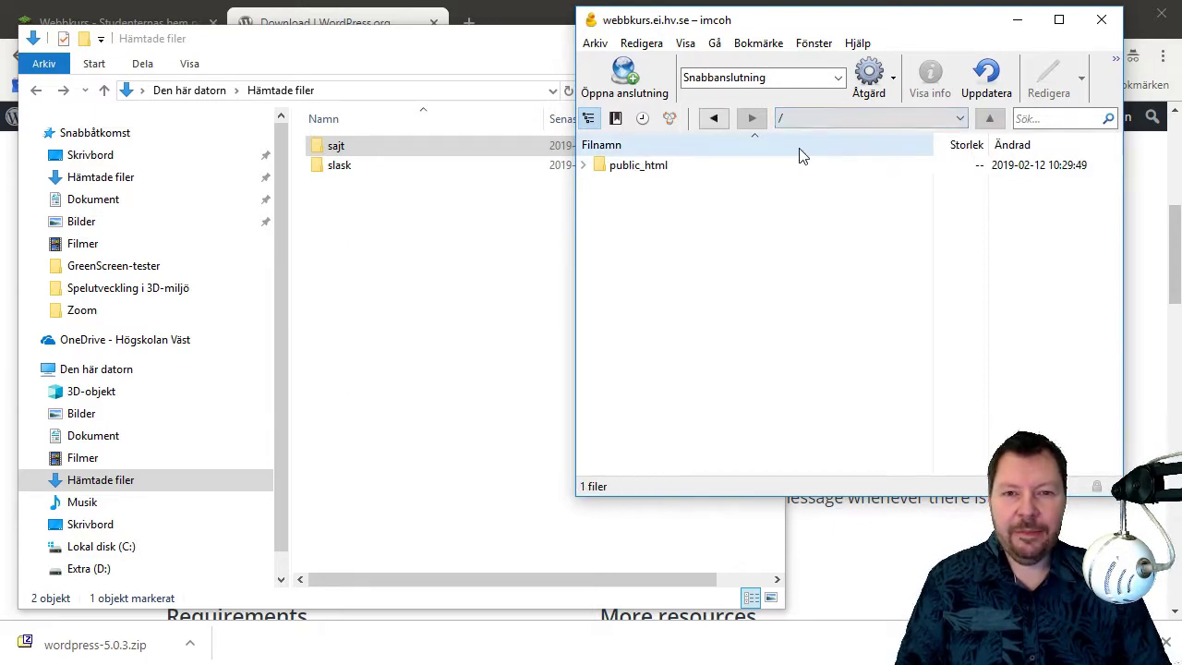
{"action": "double_click", "coordinate": [637, 170]}
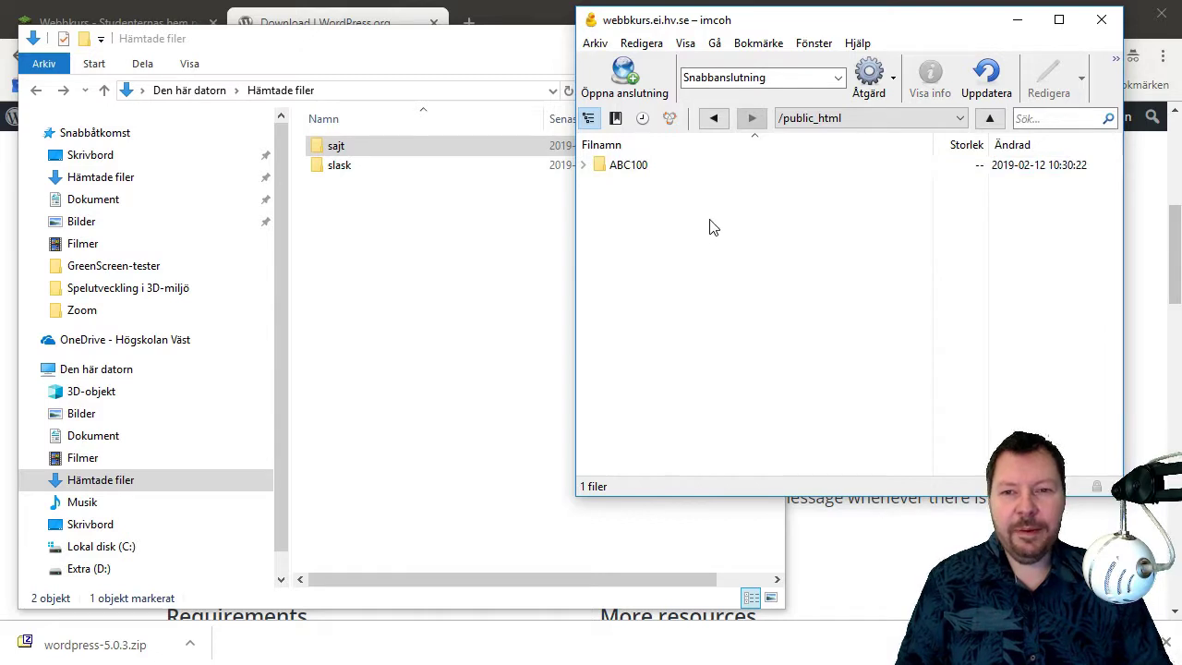
Create a new DEF200 folder in public_html and open it.
{"action": "right_click", "coordinate": [644, 234]}
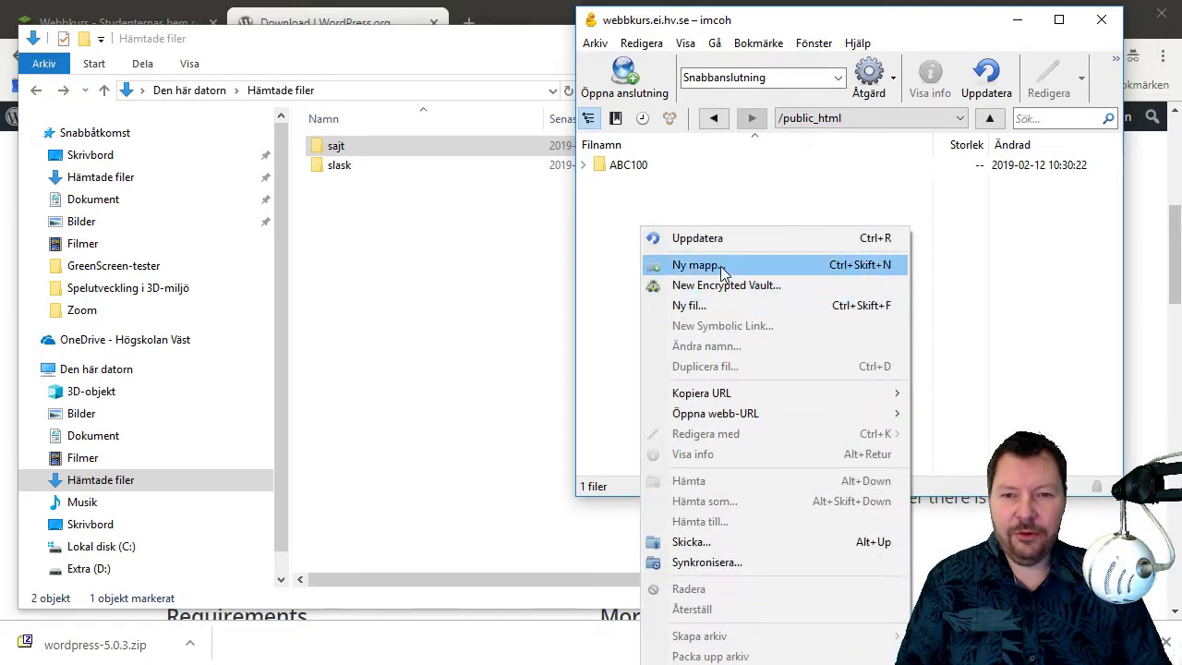
{"action": "left_click", "coordinate": [721, 265]}
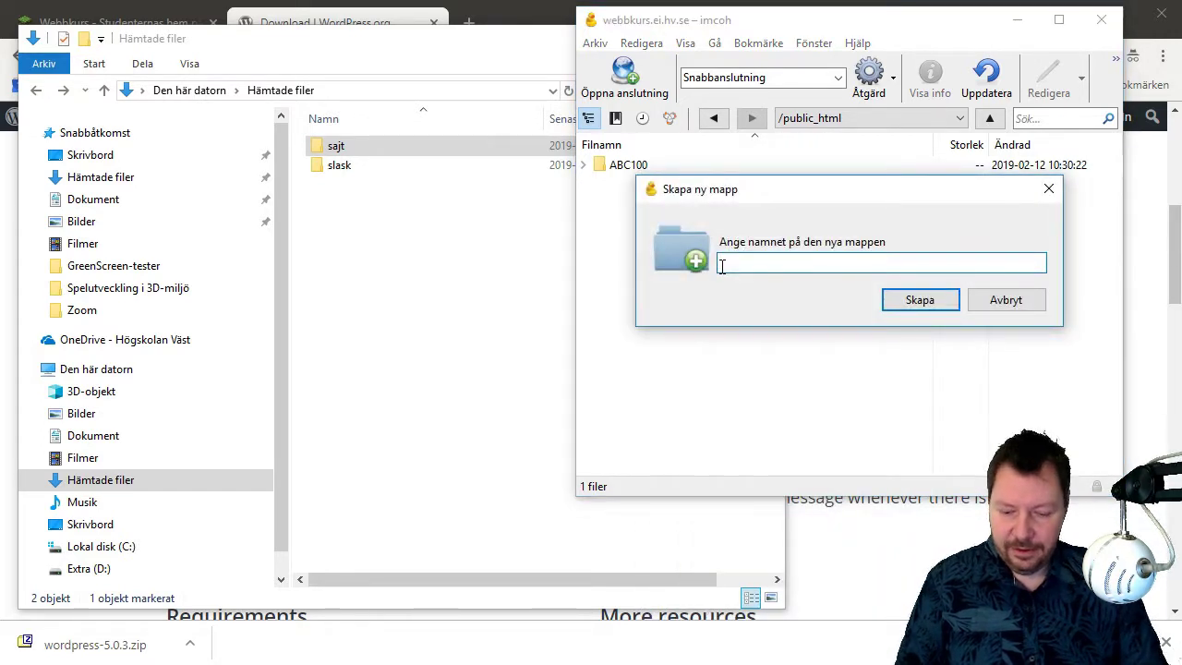
{"action": "type", "text": "DEF200"}
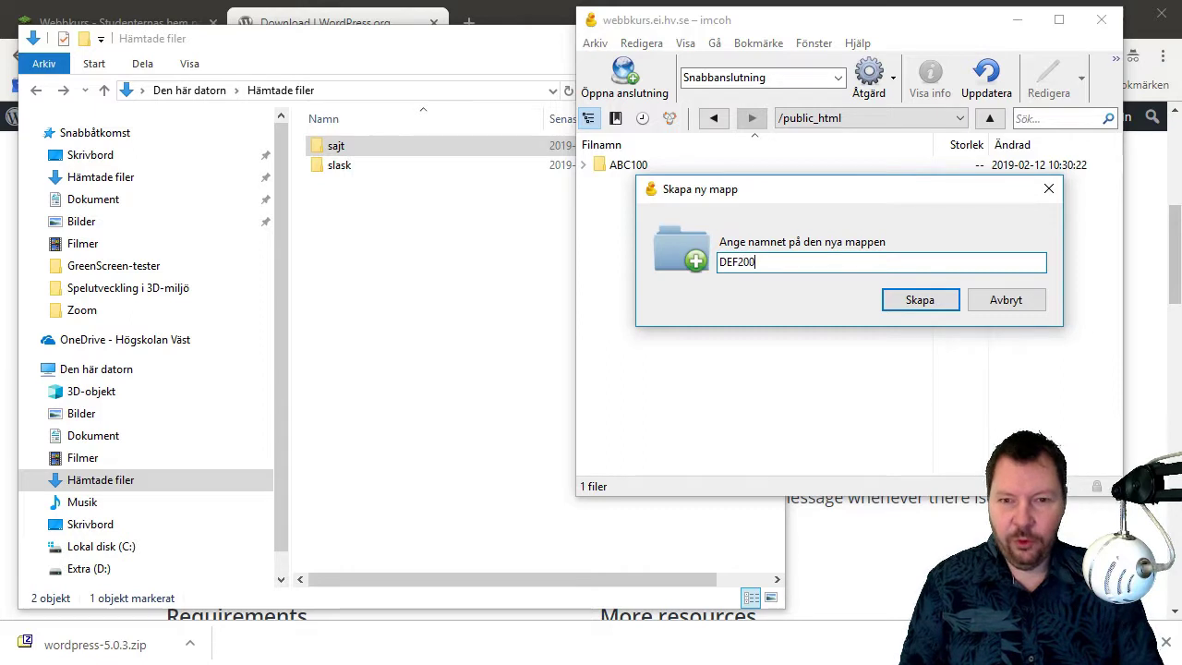
{"action": "key", "text": "Return"}
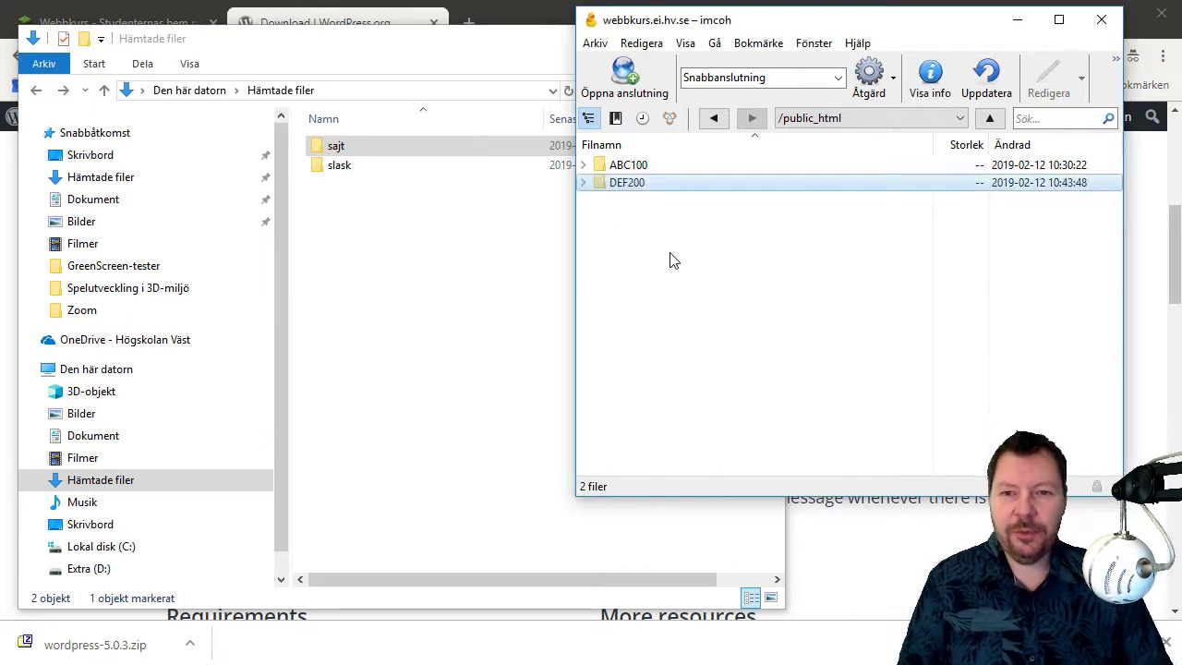
{"action": "double_click", "coordinate": [639, 189]}
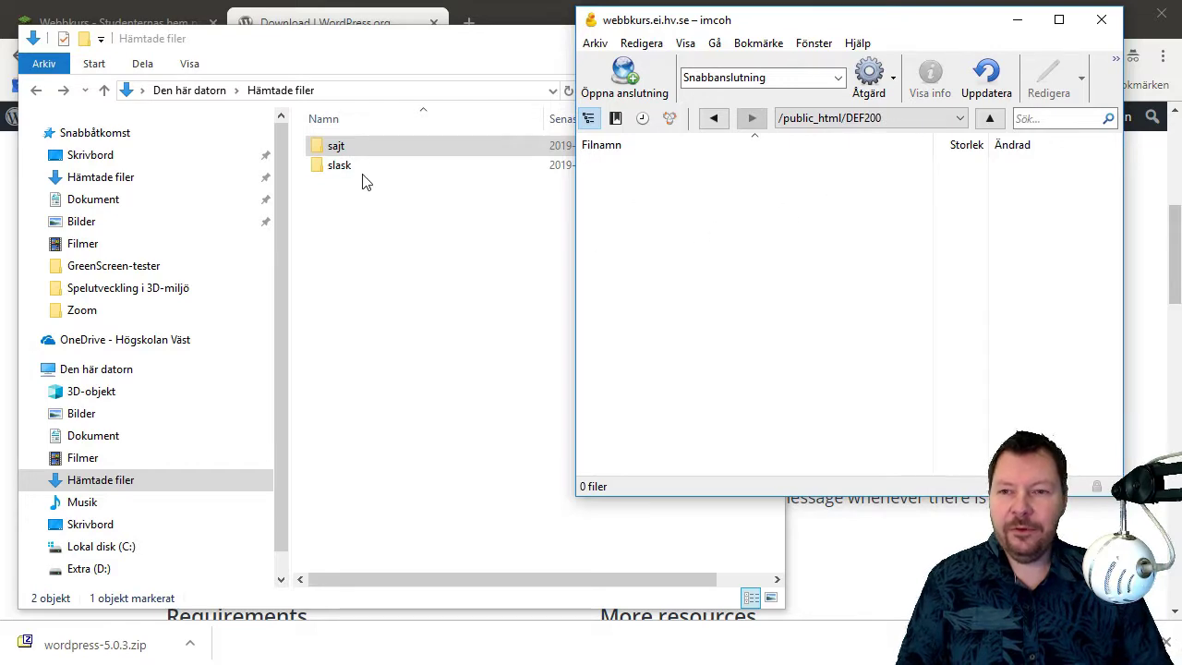
Upload the 36.9 MiB sajt folder into /public_html/DEF200, then return to the browser.
{"action": "left_click_drag", "start_coordinate": [336, 146], "coordinate": [692, 251]}
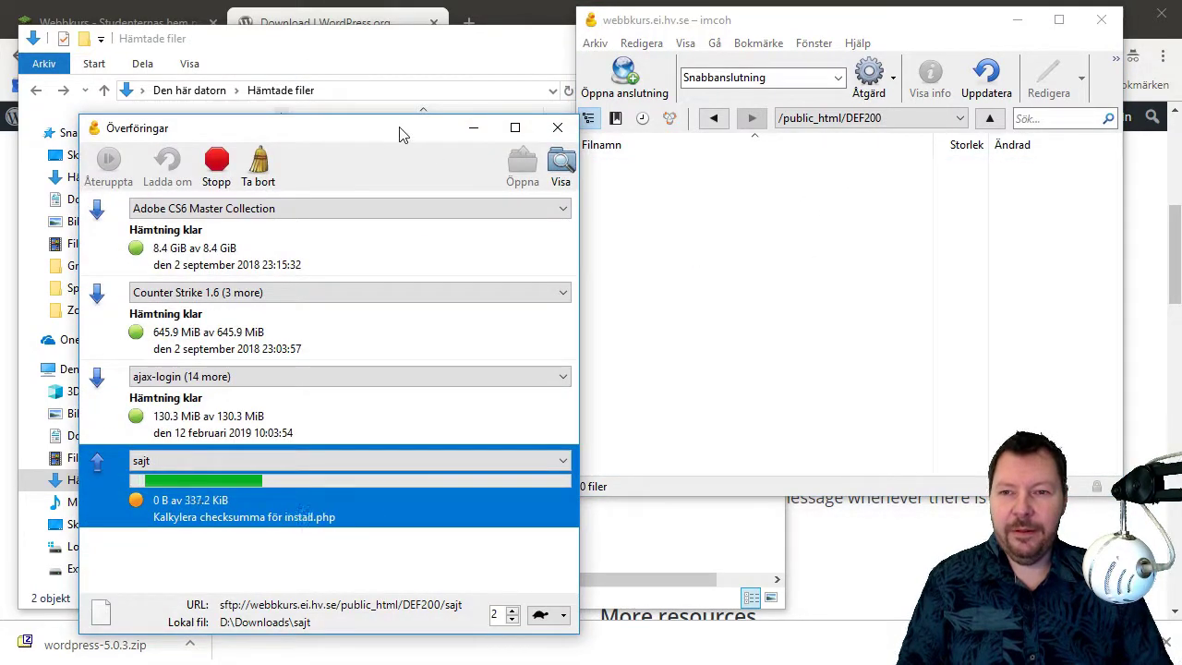
{"action": "left_click_drag", "start_coordinate": [401, 132], "coordinate": [401, 59]}
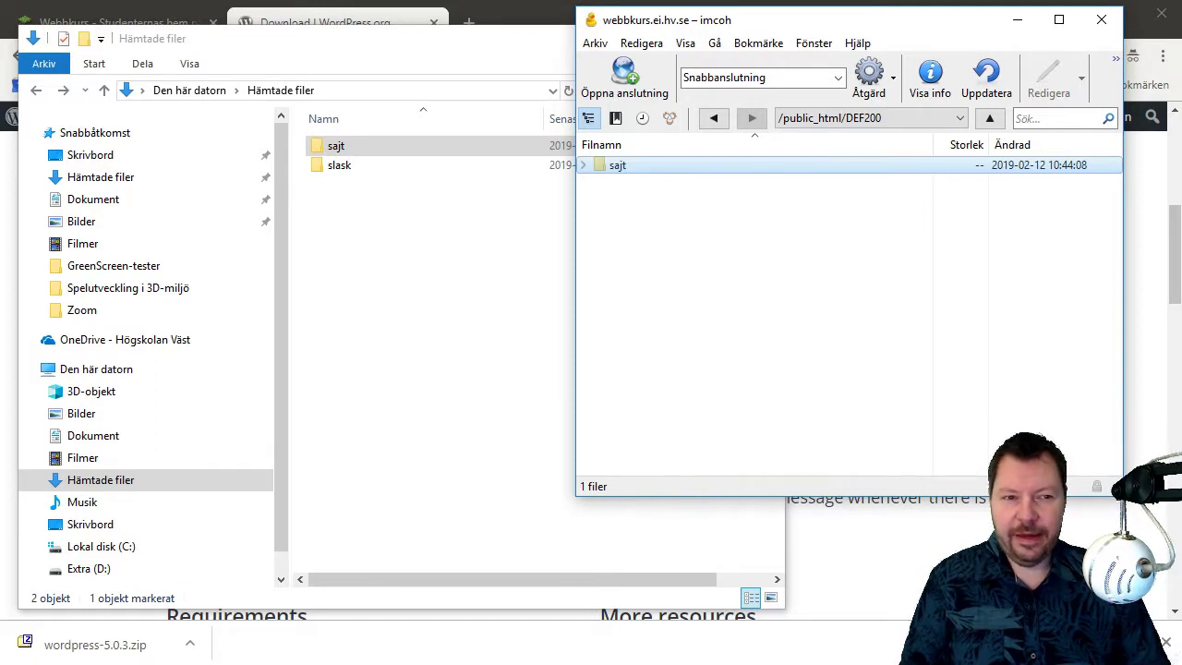
{"action": "key", "text": "alt+Tab"}
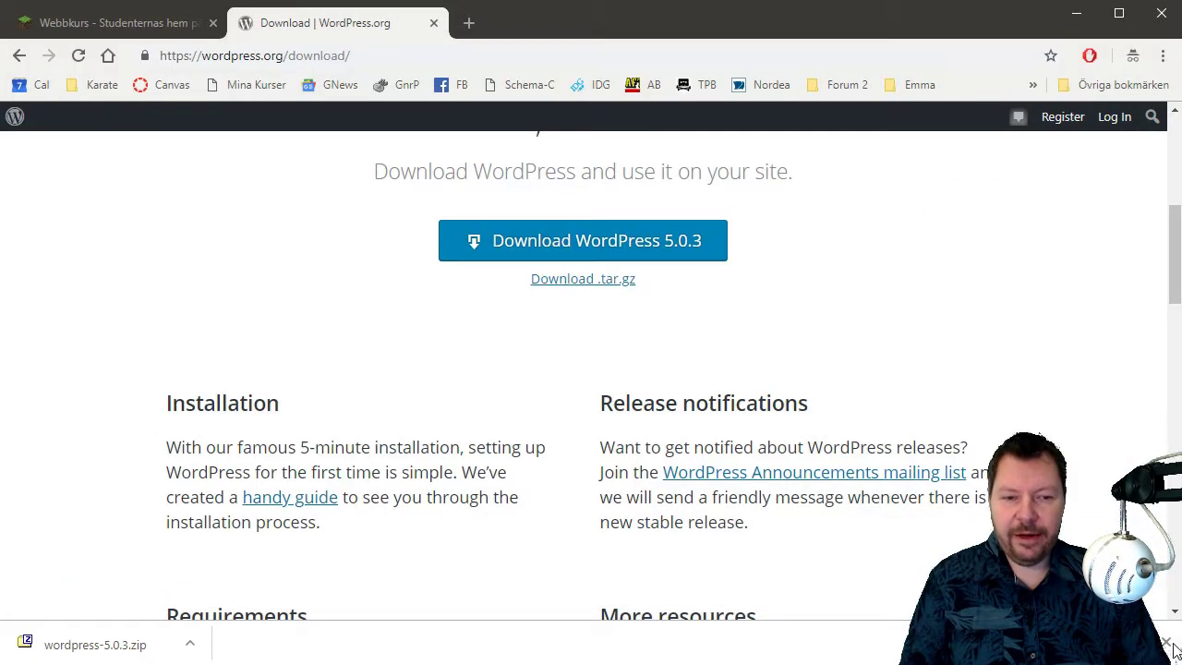
Load your ~ home-folder listing on the course server and open DEF200/sajt/ to start WordPress setup.
{"action": "left_click", "coordinate": [1165, 645]}
{"action": "left_click", "coordinate": [116, 24]}
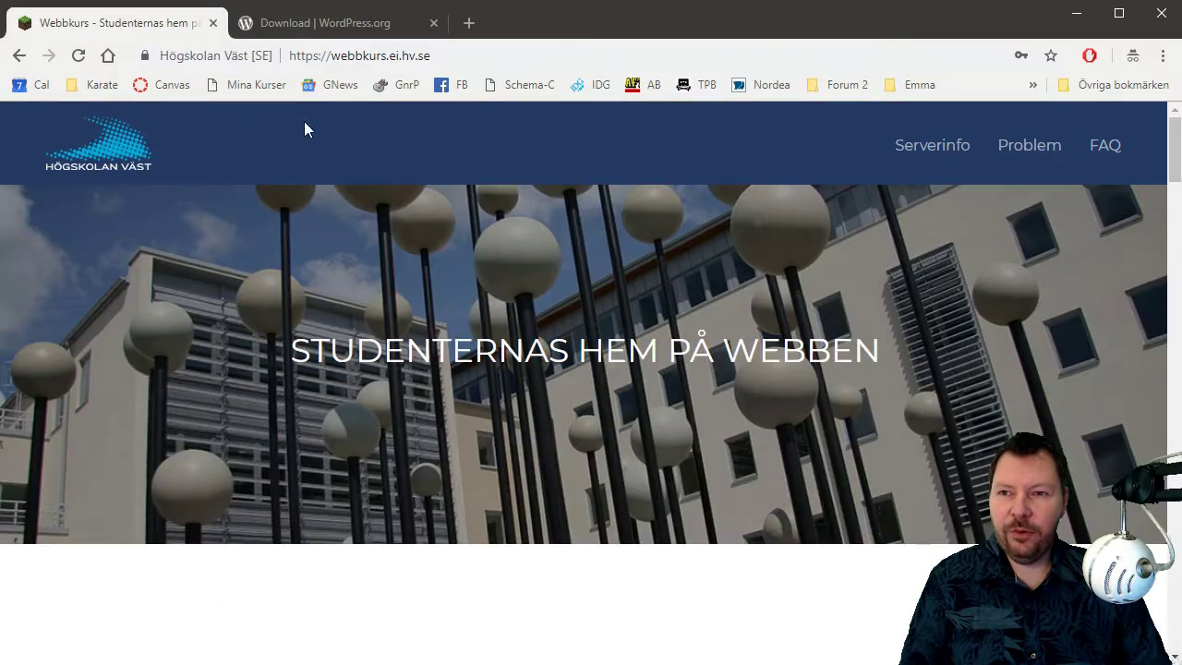
{"action": "left_click", "coordinate": [551, 52]}
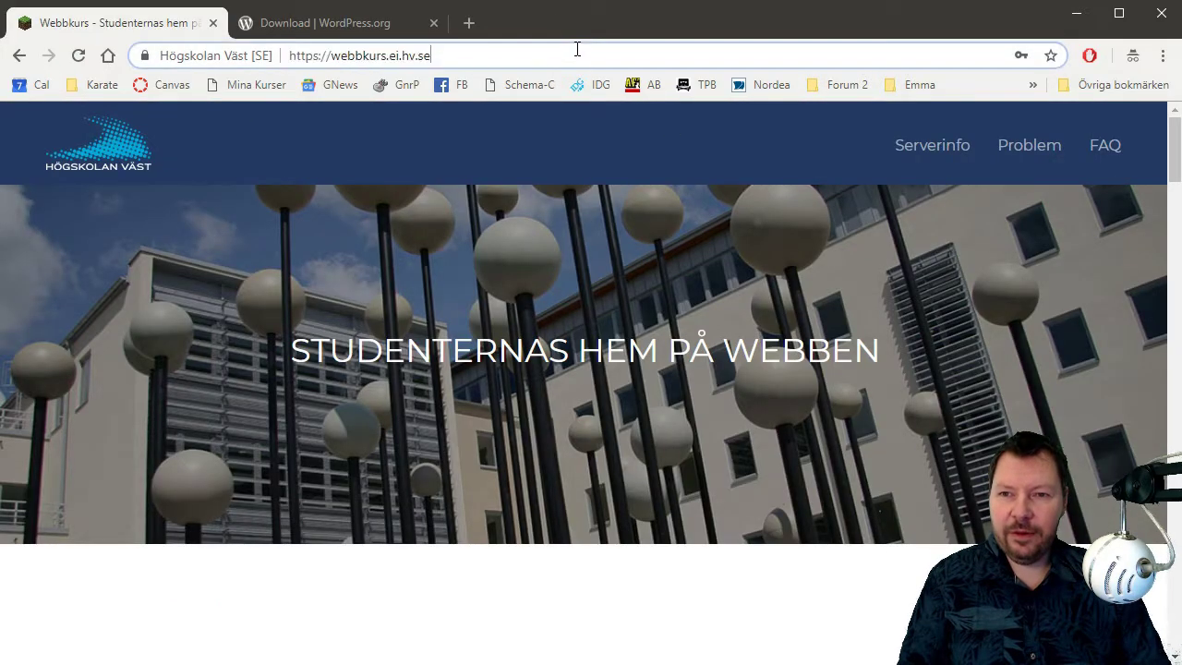
{"action": "type", "text": "/im"}
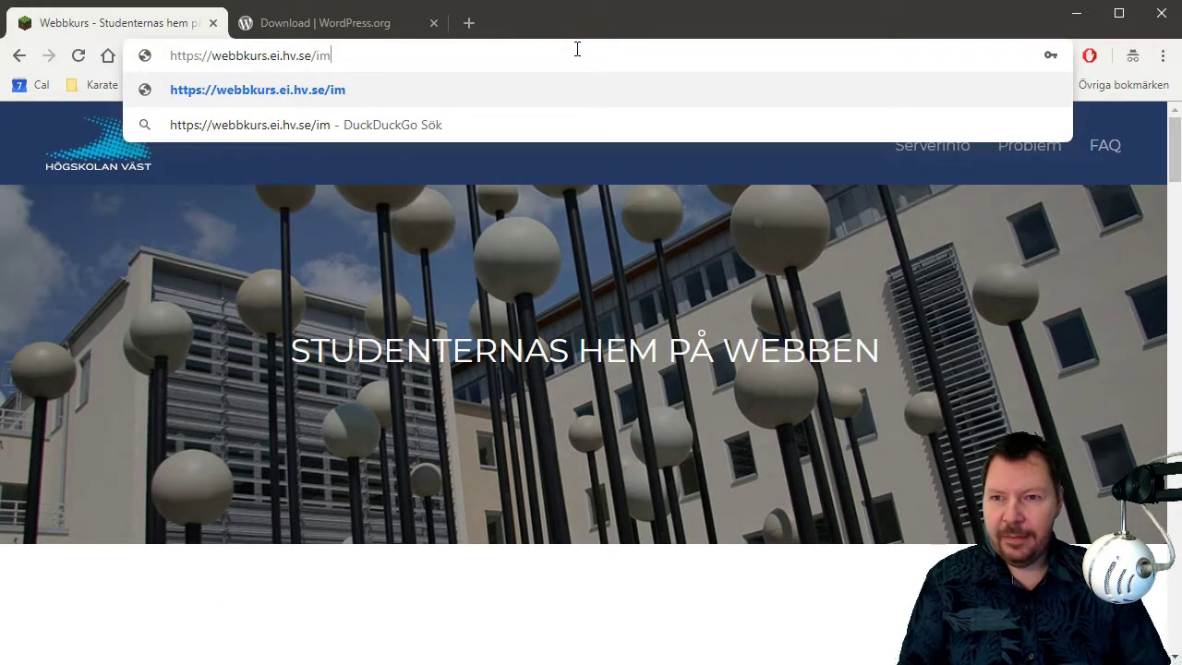
{"action": "key", "text": "BackSpace"}
{"action": "key", "text": "BackSpace"}
{"action": "type", "text": "~imcoh/"}
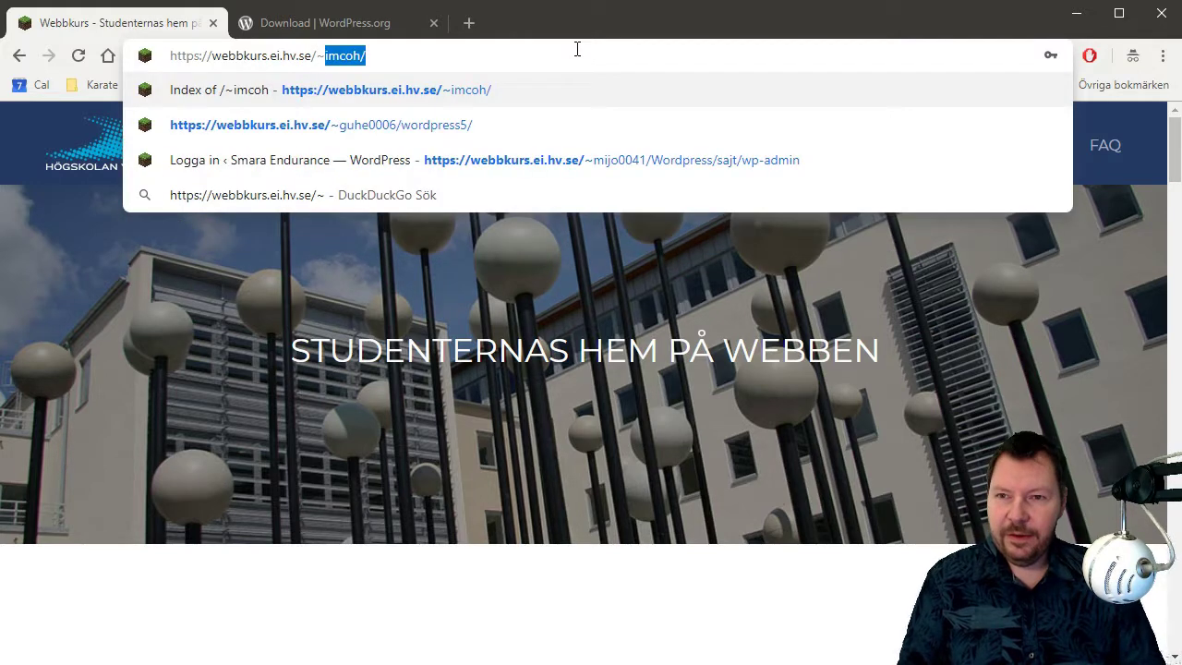
{"action": "key", "text": "Return"}
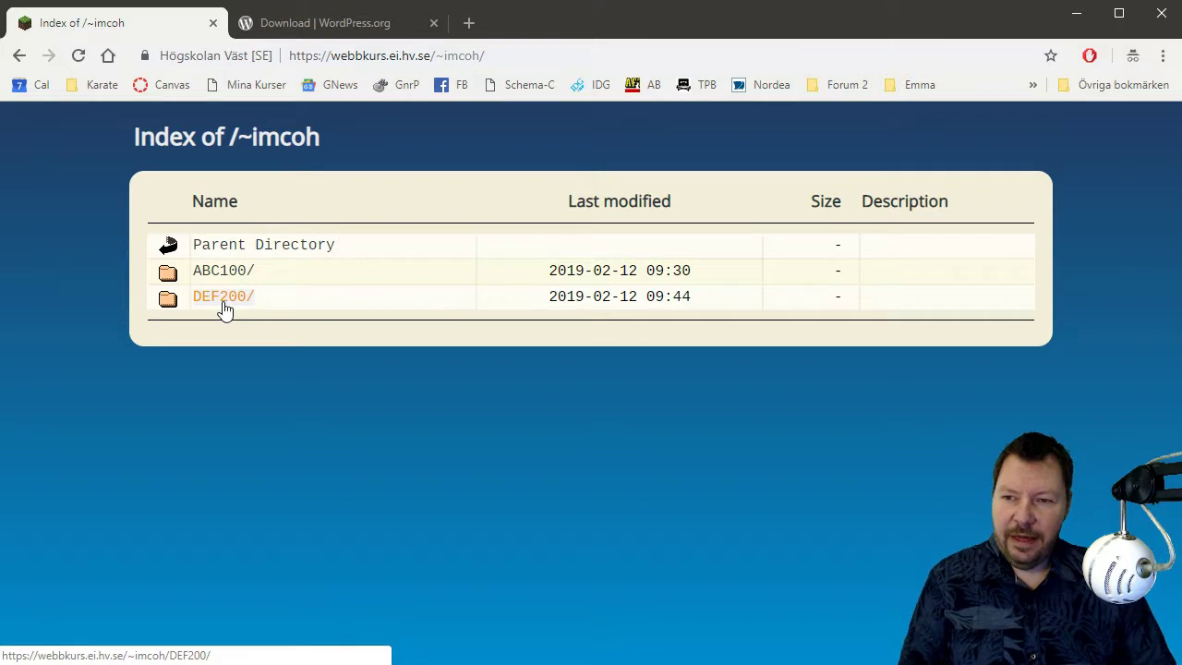
{"action": "left_click", "coordinate": [223, 298]}
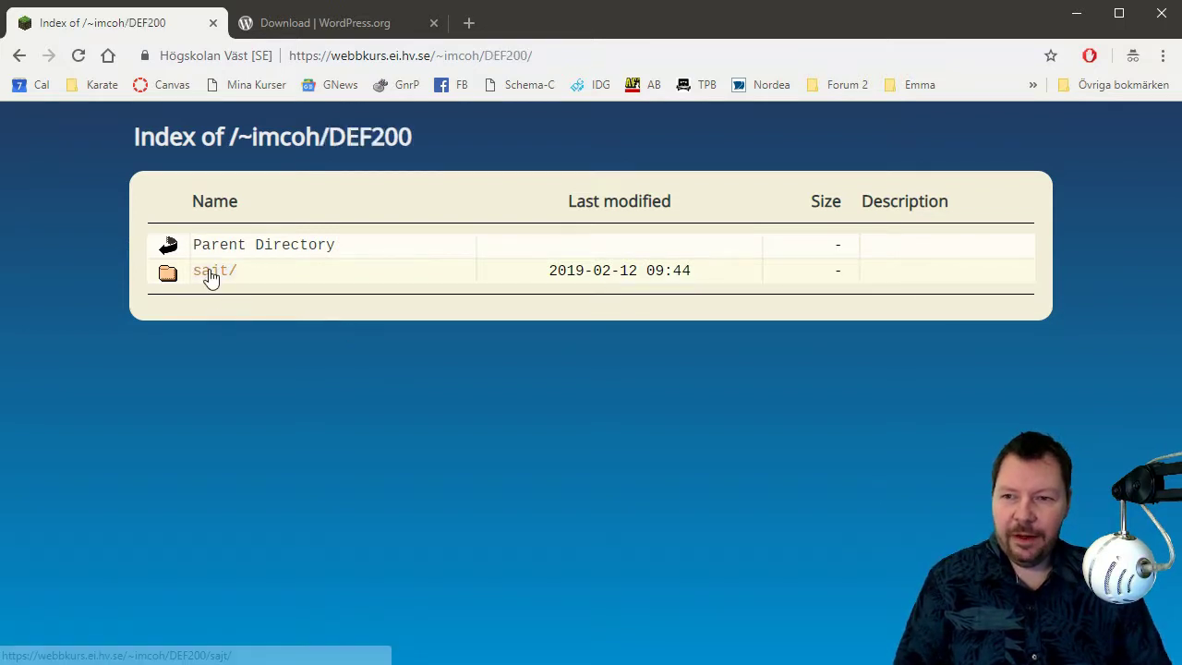
{"action": "left_click", "coordinate": [210, 275]}
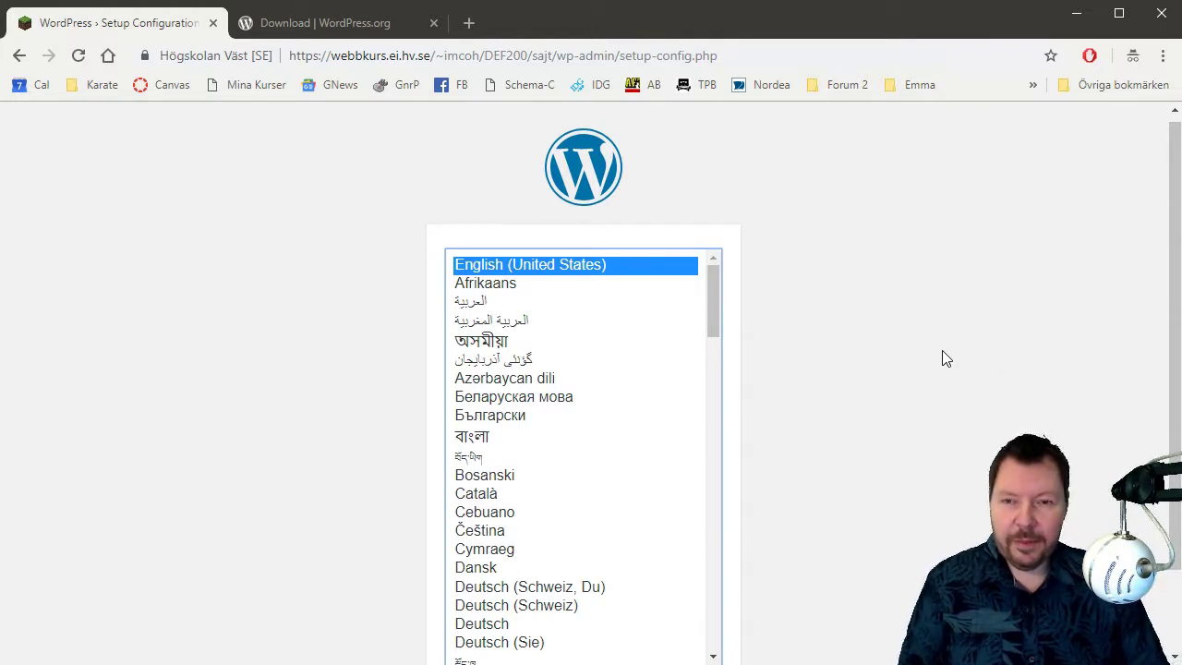
Continue with English (United States) and proceed past the welcome page with Let's go!
{"action": "scroll", "coordinate": [944, 349], "scroll_direction": "down", "scroll_amount": 1}
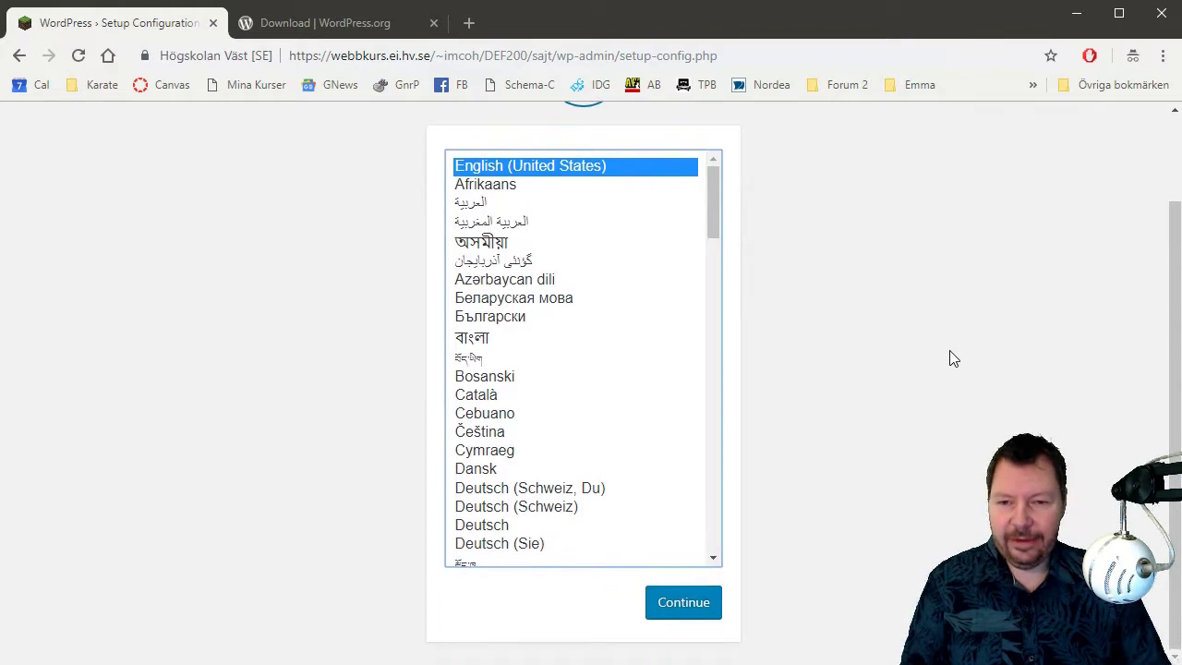
{"action": "left_click", "coordinate": [699, 605]}
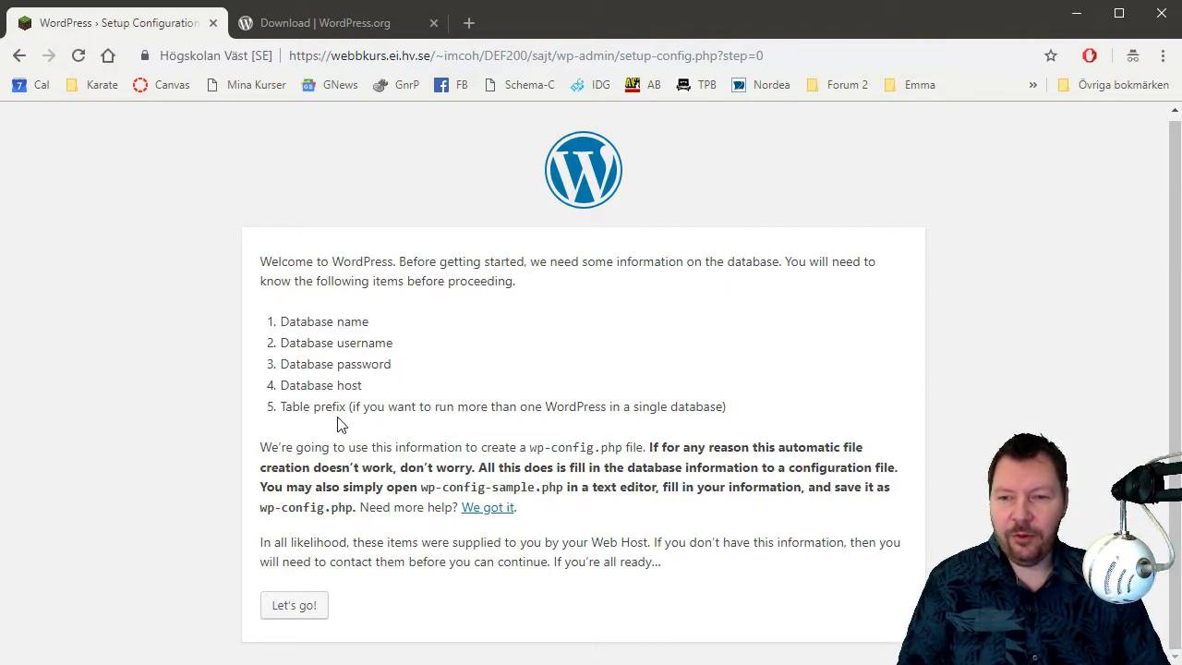
{"action": "left_click", "coordinate": [279, 614]}
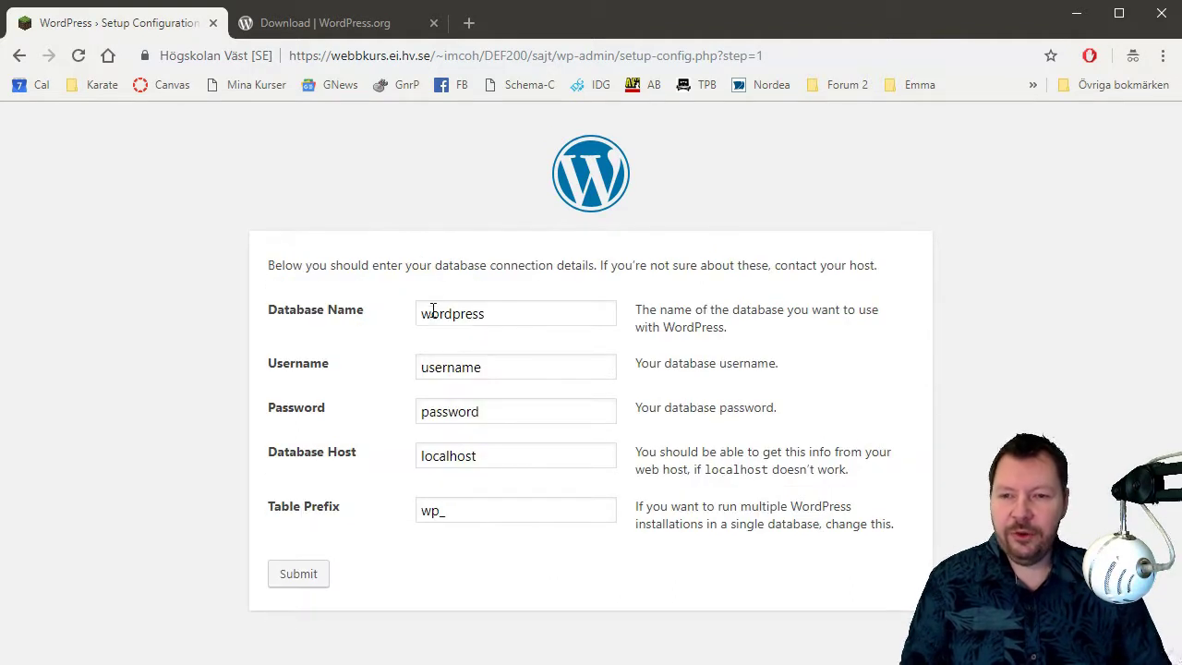
Submit the account name as database name and username, an empty password and table prefix sajten_.
{"action": "left_click_drag", "start_coordinate": [549, 315], "coordinate": [353, 319]}
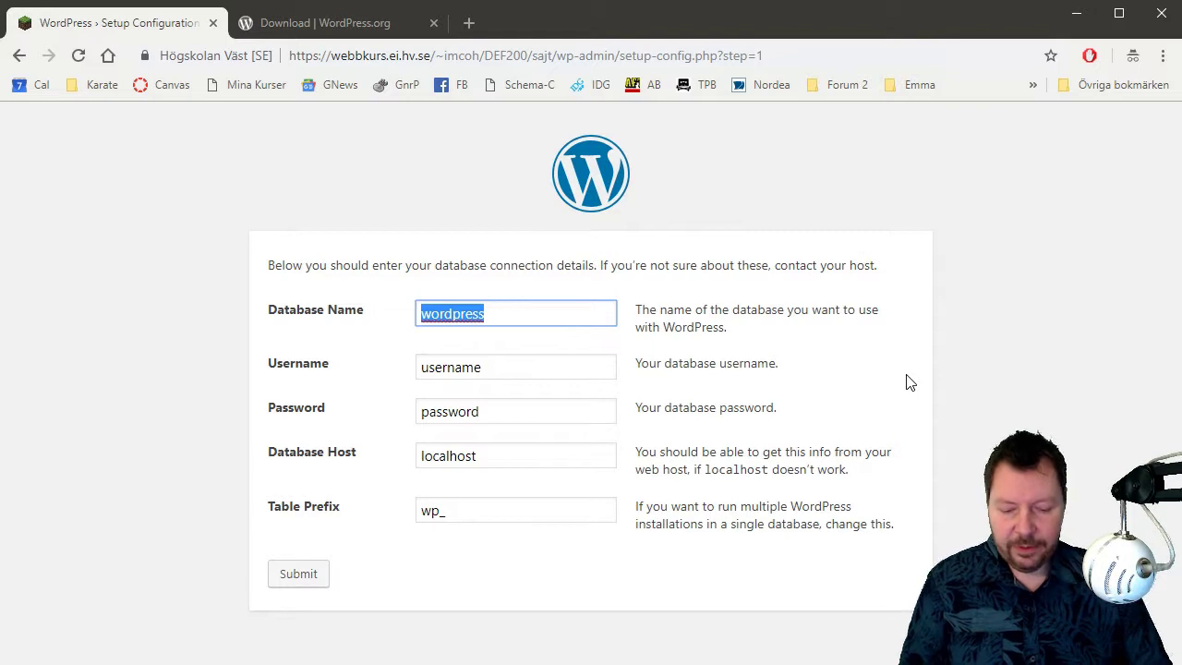
{"action": "type", "text": "imcoh"}
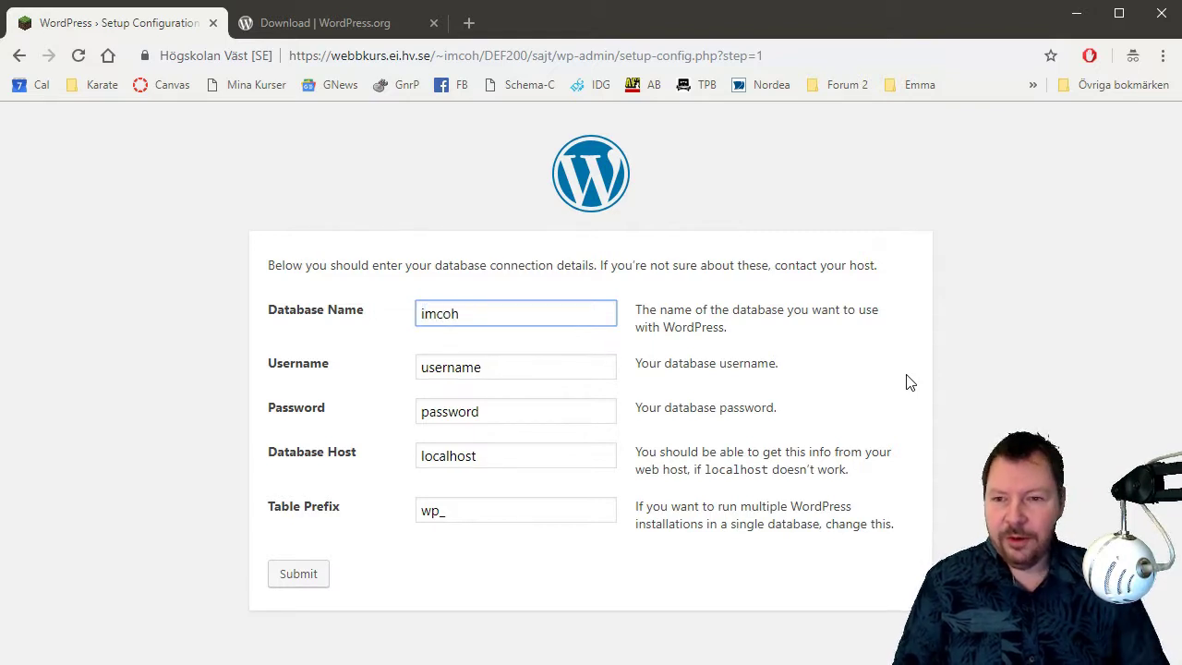
{"action": "key", "text": "Tab"}
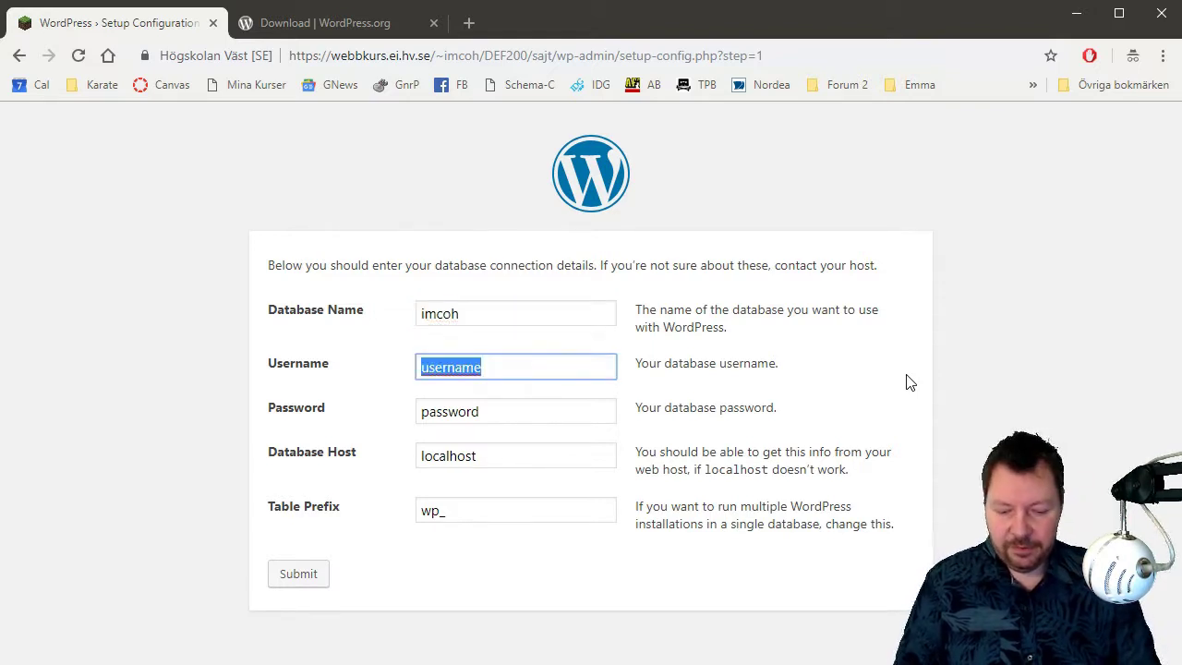
{"action": "type", "text": "imcoh"}
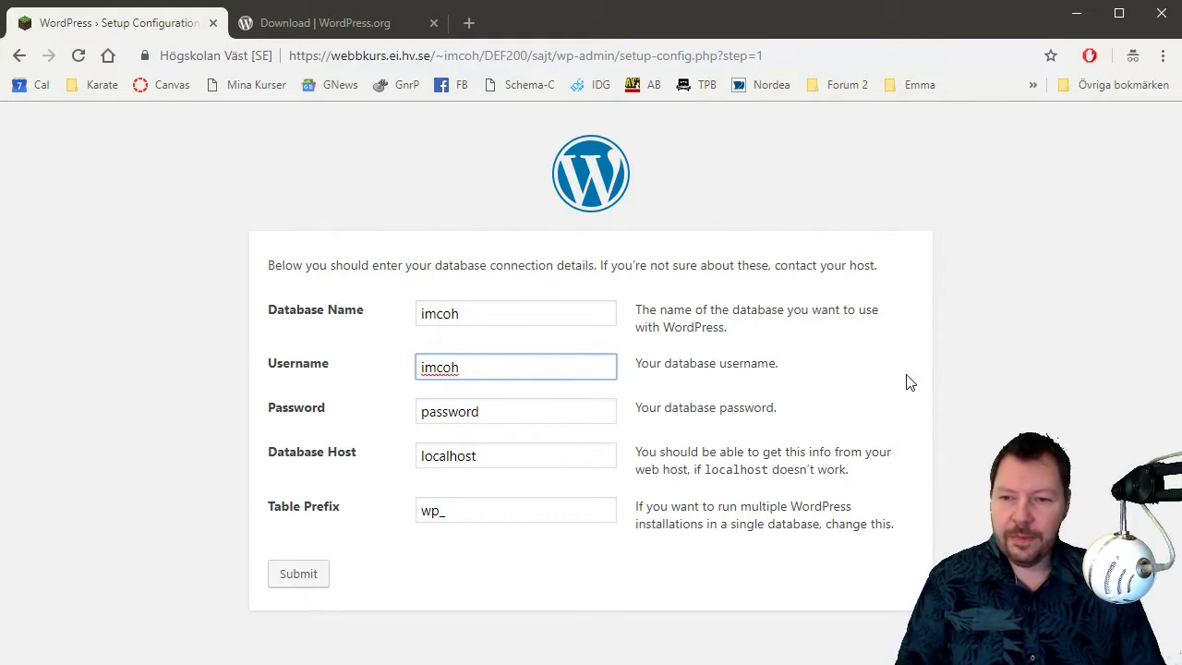
{"action": "left_click", "coordinate": [512, 423]}
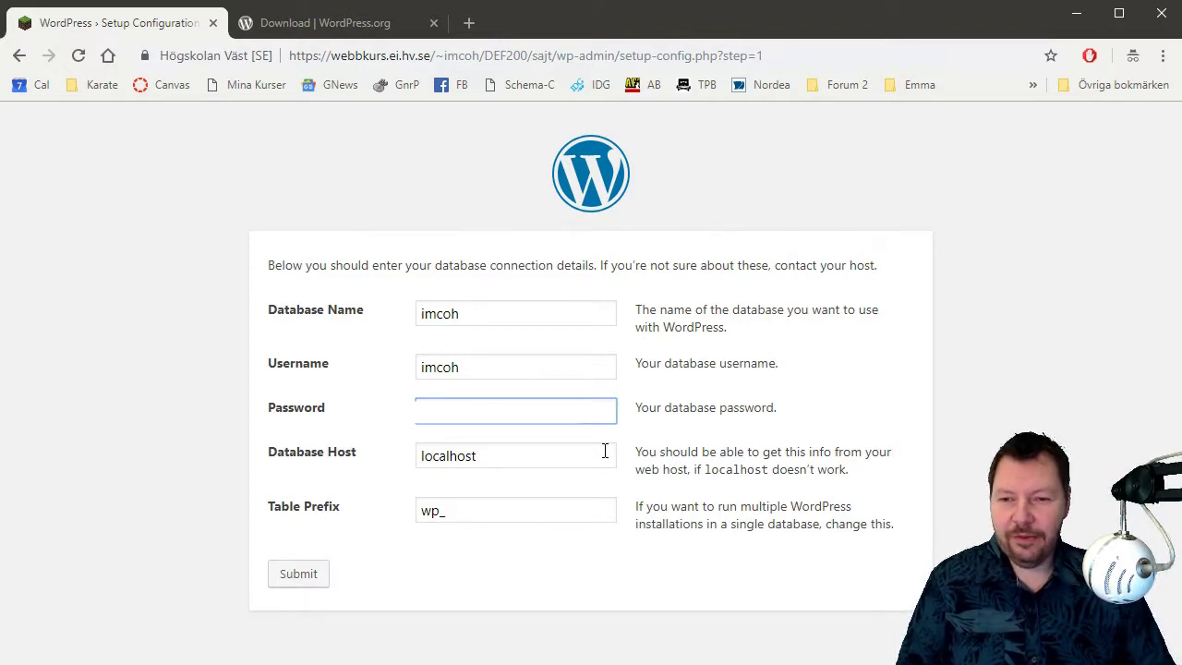
{"action": "double_click", "coordinate": [439, 510]}
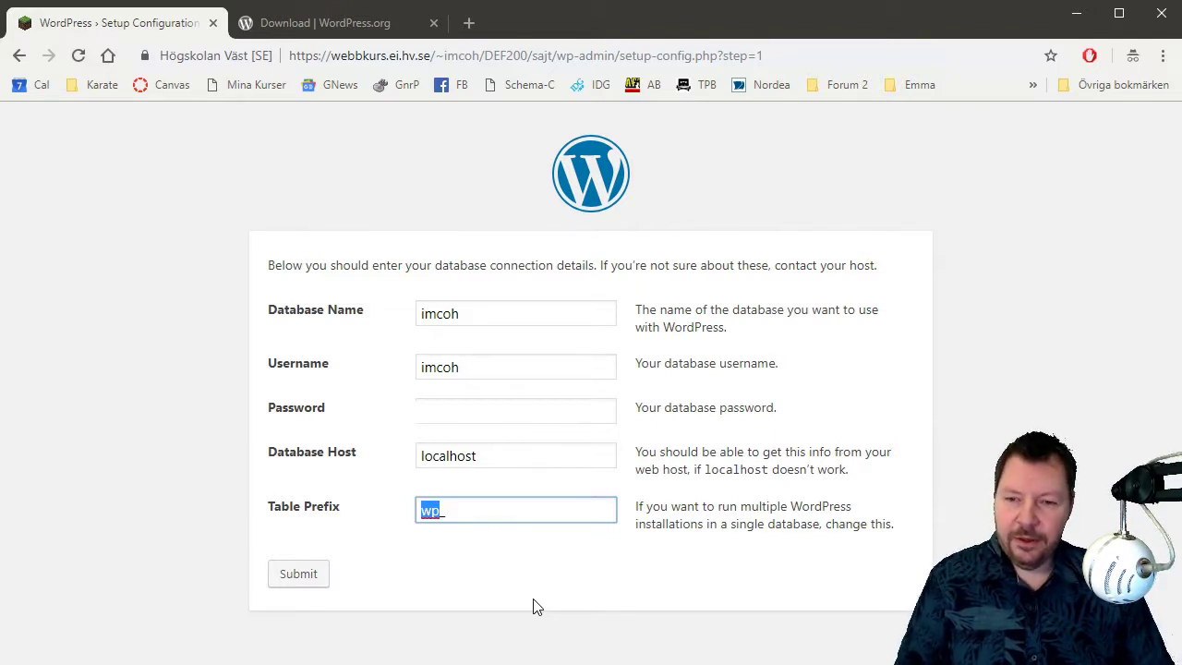
{"action": "type", "text": "sajten_"}
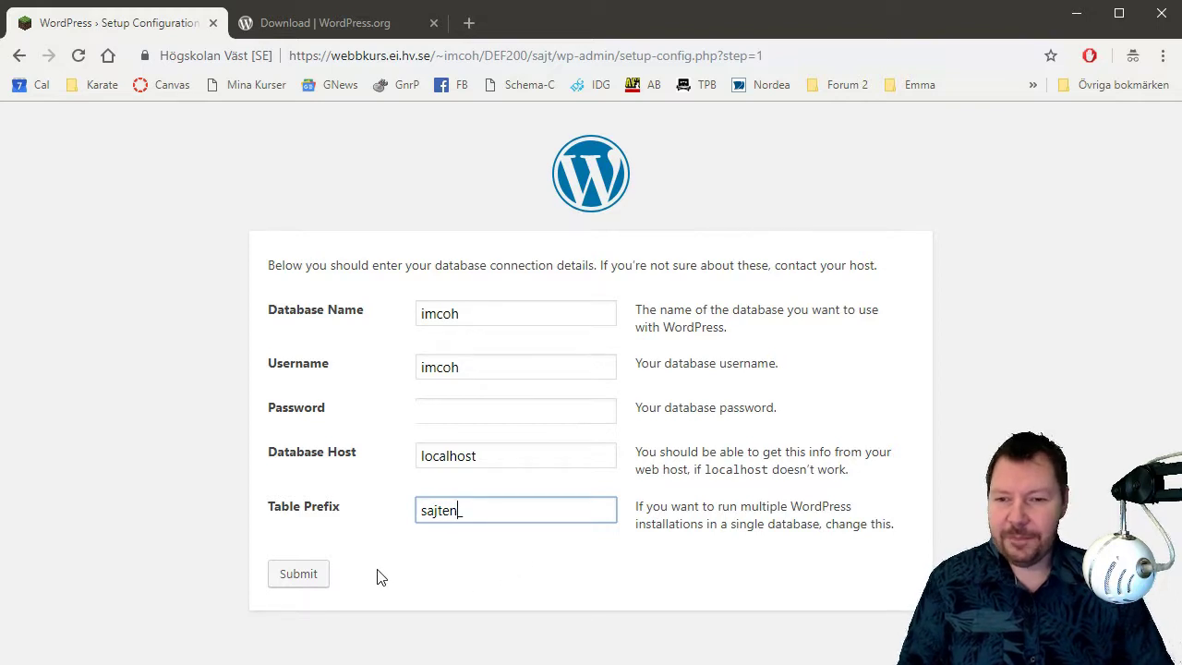
{"action": "left_click", "coordinate": [285, 578]}
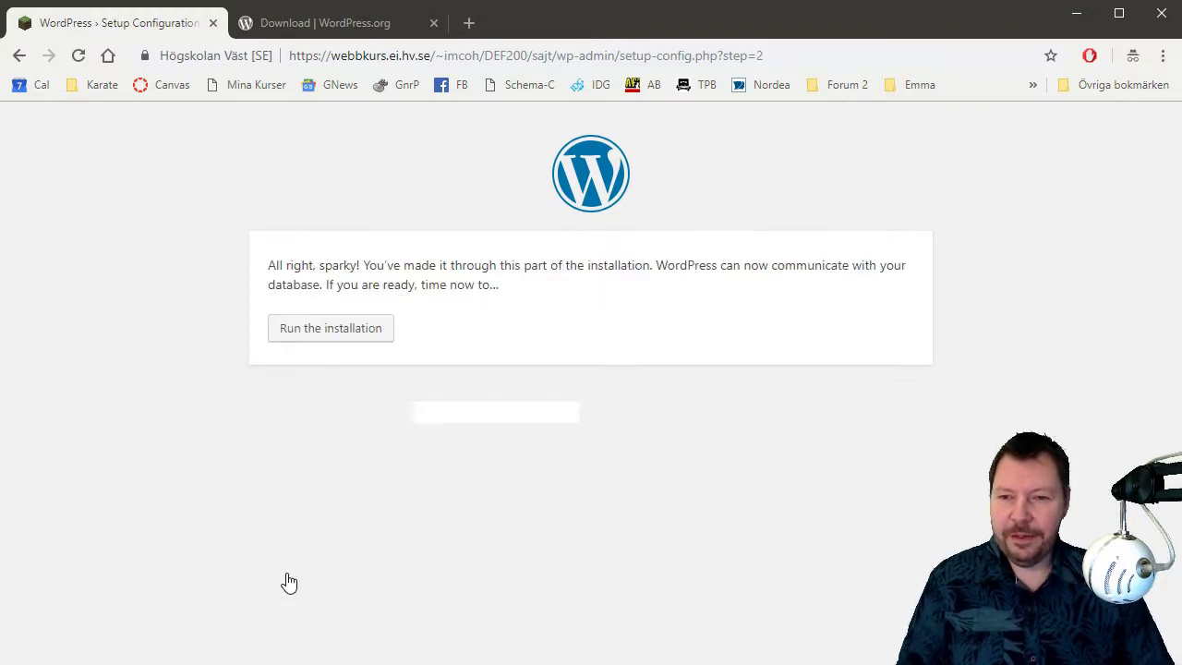
Run the installation, enter site title 'Lärarn testar' and your account username as admin username.
{"action": "left_click", "coordinate": [332, 332]}
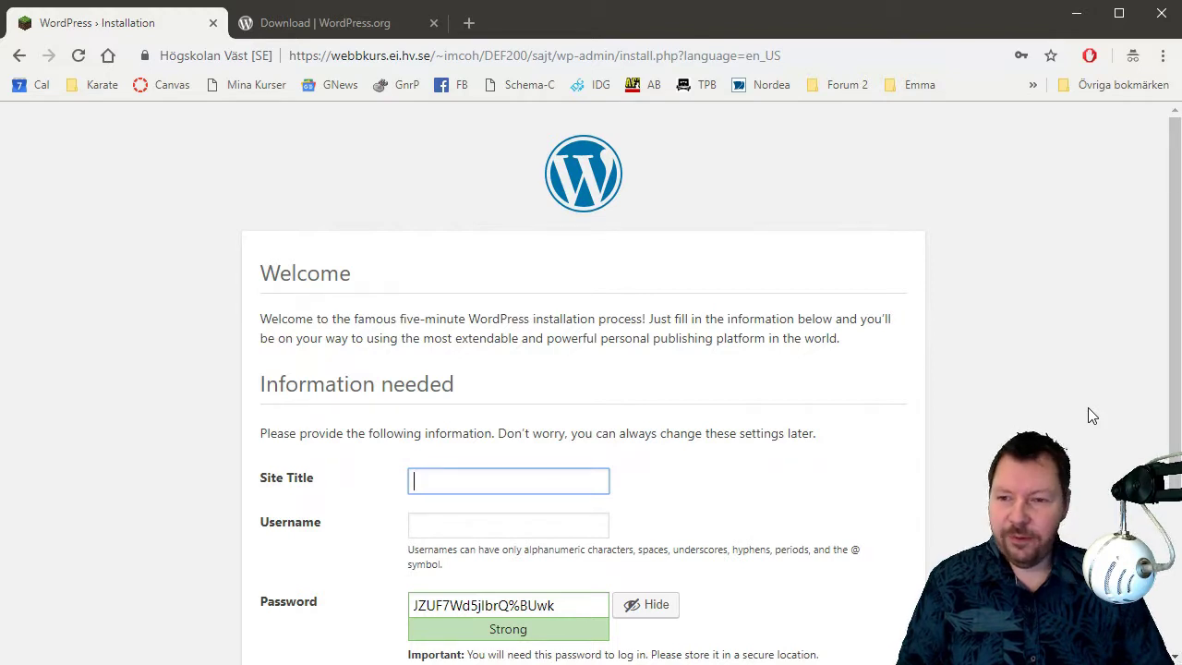
{"action": "scroll", "coordinate": [1089, 404], "scroll_direction": "down", "scroll_amount": 2}
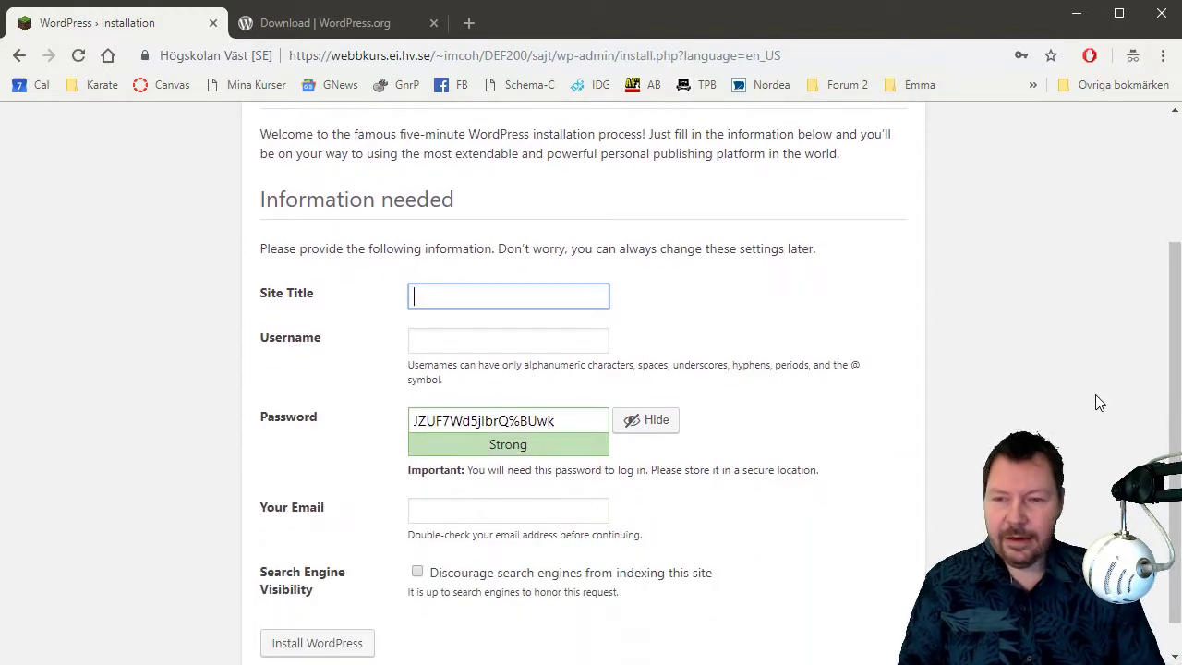
{"action": "type", "text": "Lära"}
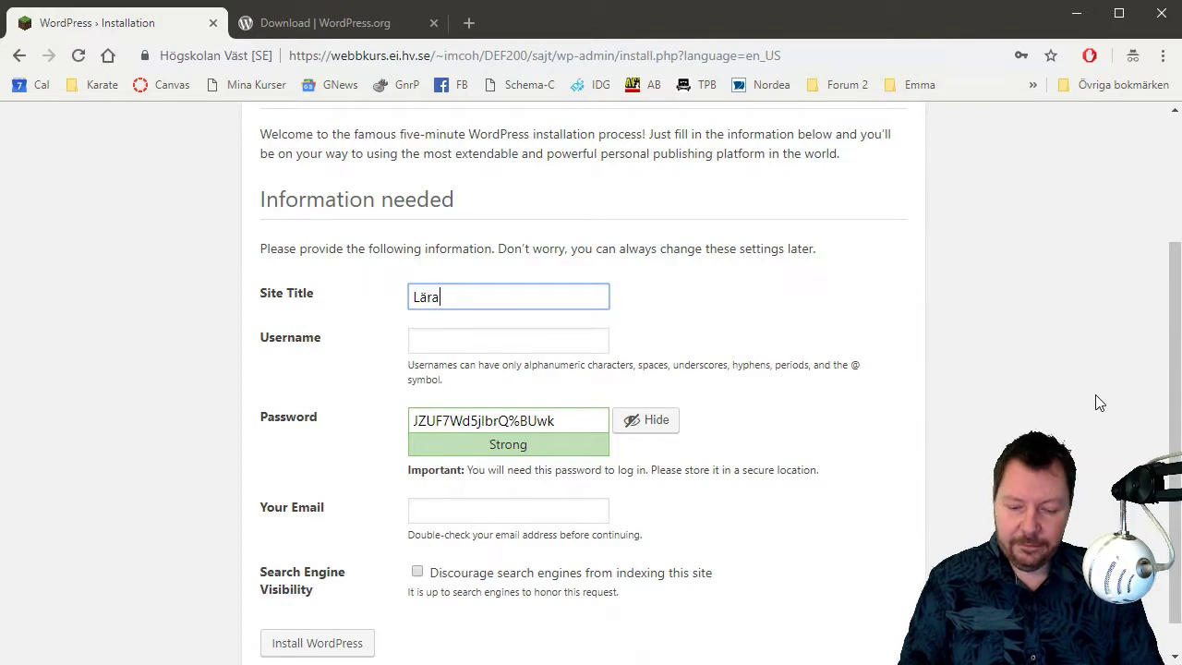
{"action": "type", "text": "rn testar"}
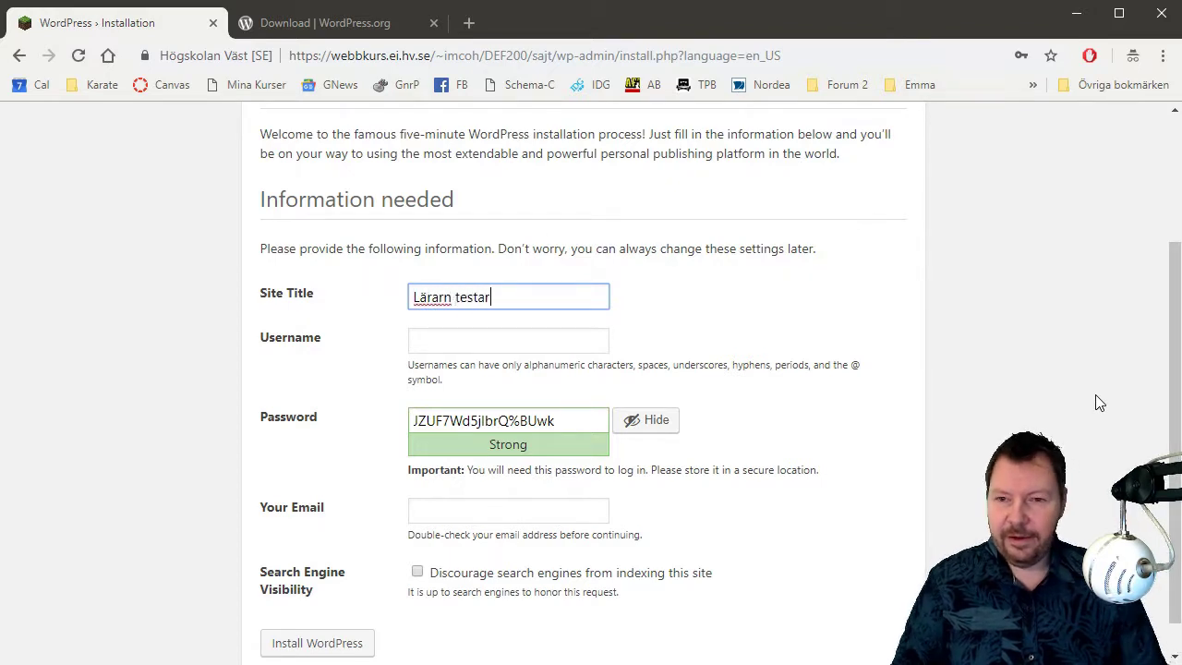
{"action": "left_click", "coordinate": [520, 338]}
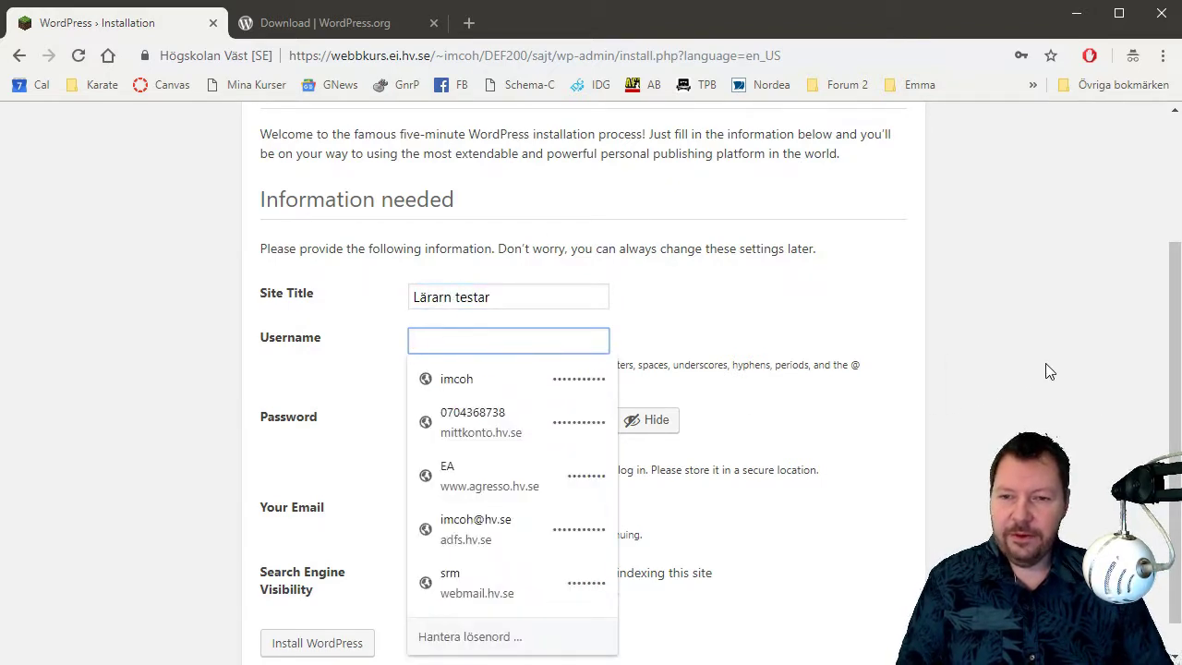
{"action": "key", "text": "Escape"}
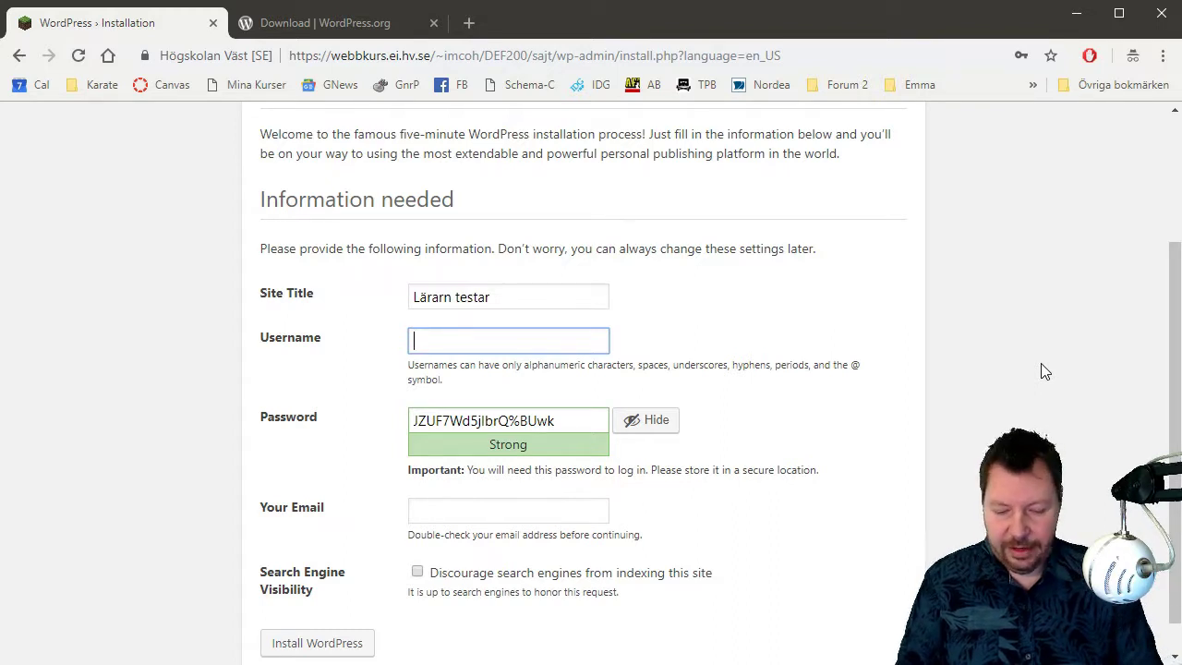
{"action": "type", "text": "imcoh"}
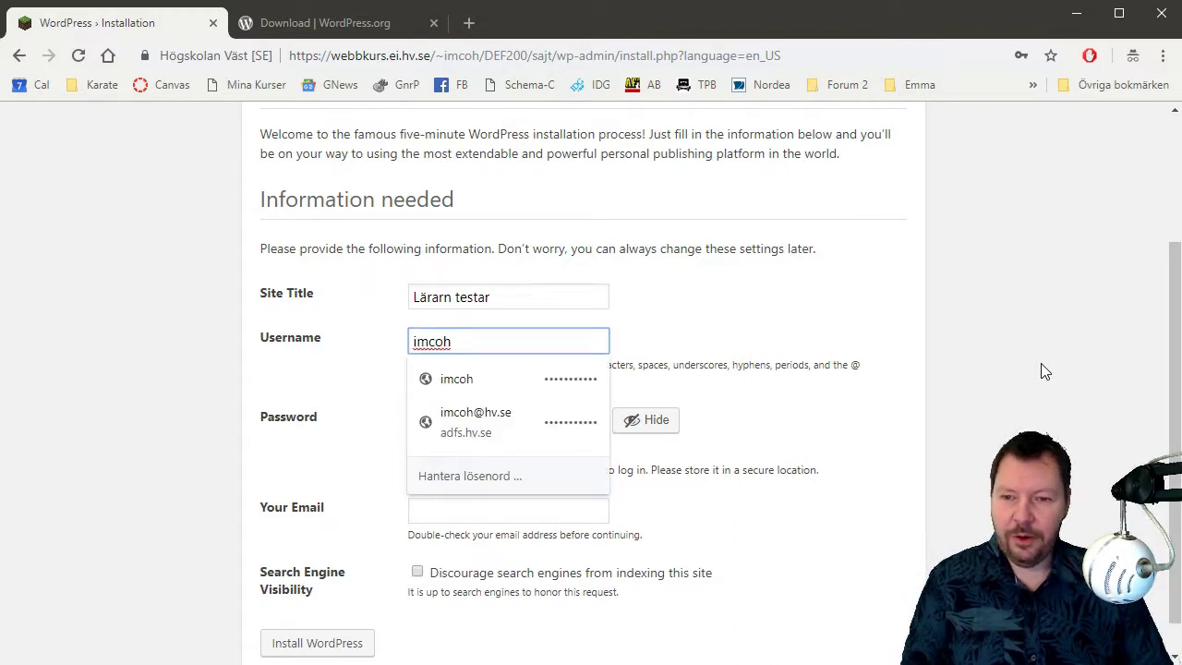
{"action": "key", "text": "Escape"}
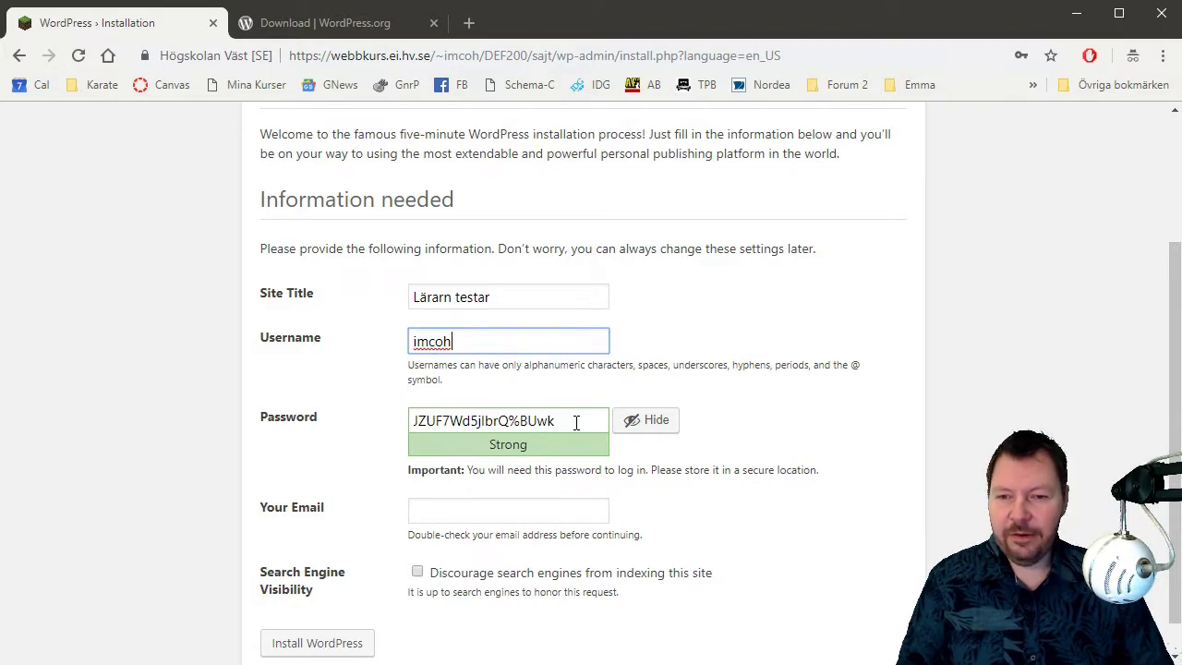
Copy the generated strong admin password to the clipboard.
{"action": "left_click_drag", "start_coordinate": [576, 422], "coordinate": [269, 430]}
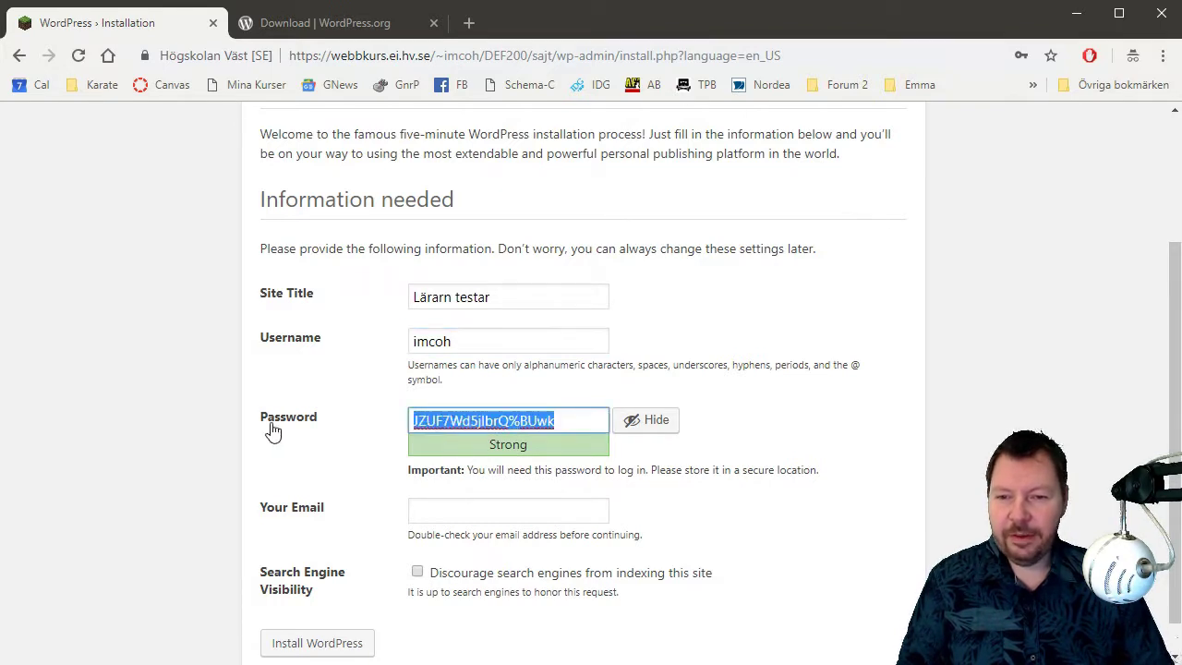
{"action": "right_click", "coordinate": [507, 423]}
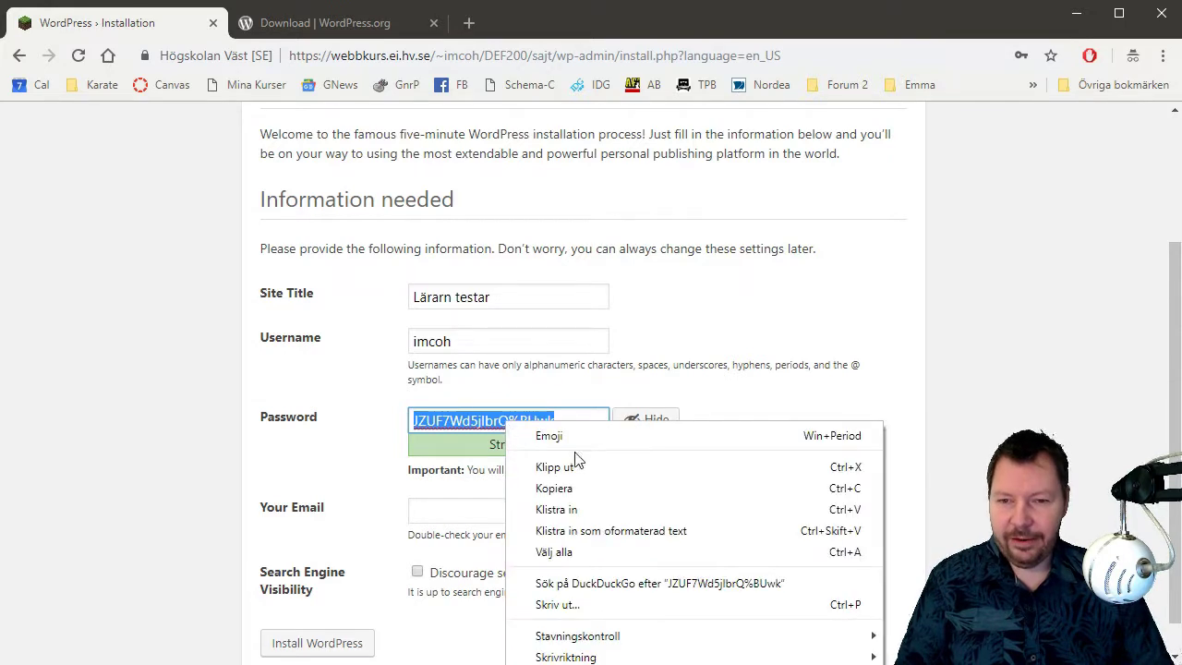
{"action": "left_click", "coordinate": [594, 486]}
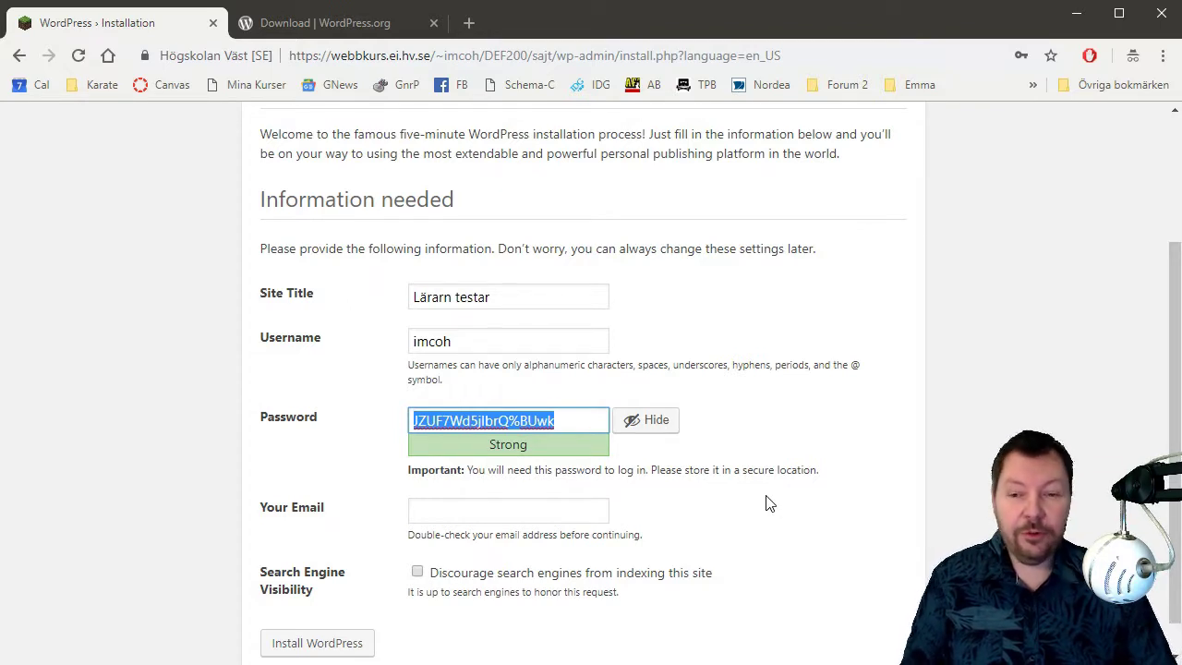
Enter the administrator's e-mail address, fix its typo, and install WordPress.
{"action": "left_click", "coordinate": [515, 511]}
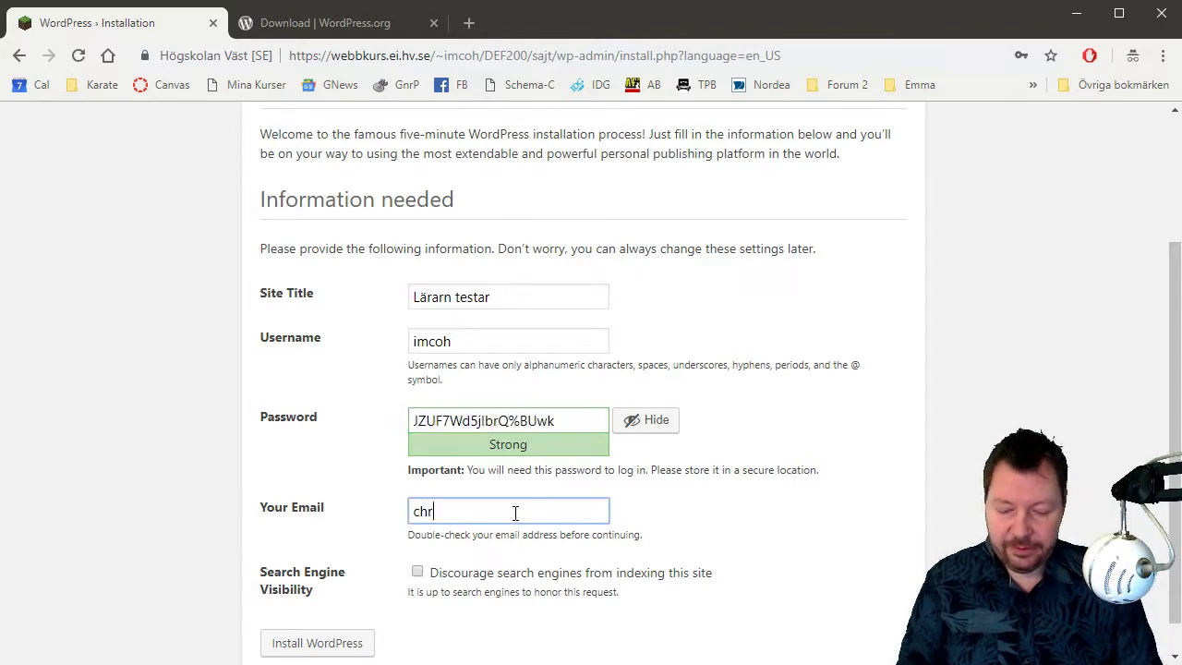
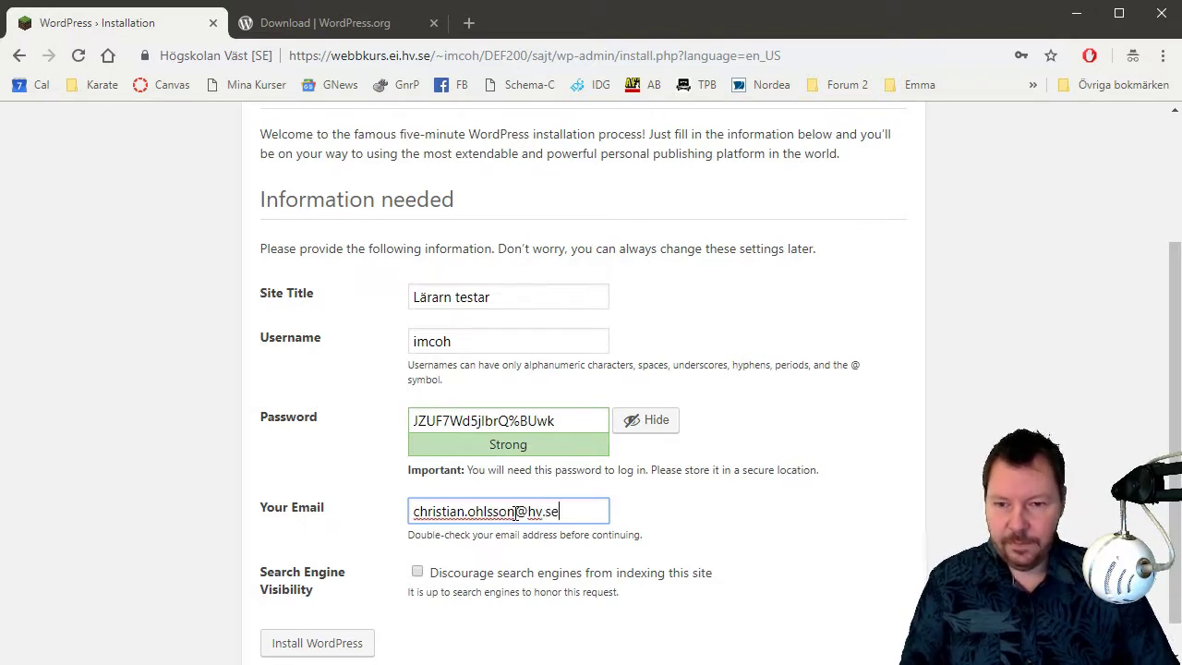
{"action": "scroll", "coordinate": [812, 528], "scroll_direction": "down", "scroll_amount": 1}
{"action": "left_click", "coordinate": [307, 617]}
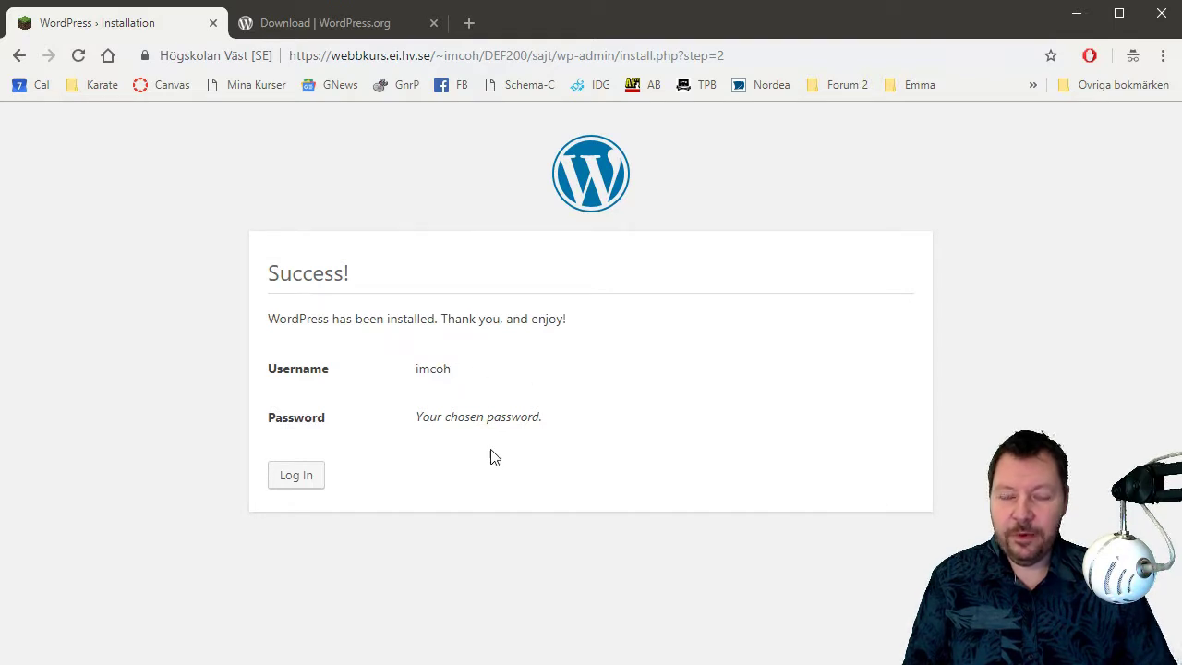
Log in with the admin username and pasted password, then dismiss the Welcome panel.
{"action": "left_click", "coordinate": [295, 487]}
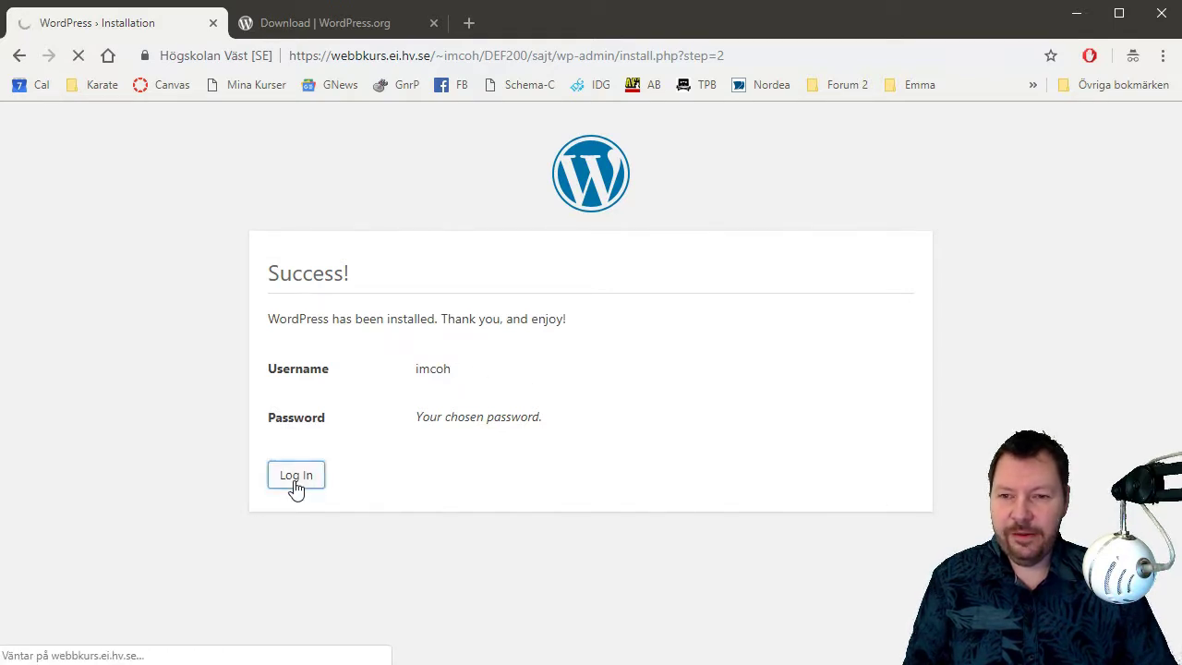
{"action": "type", "text": "im"}
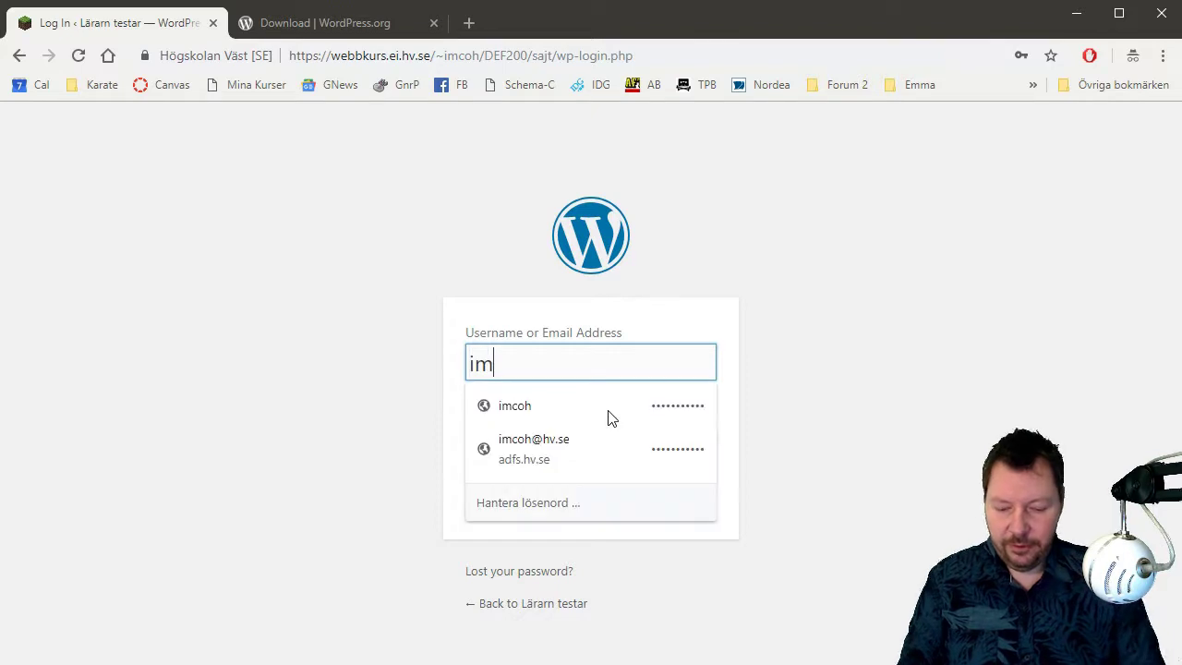
{"action": "type", "text": "coh"}
{"action": "key", "text": "Tab"}
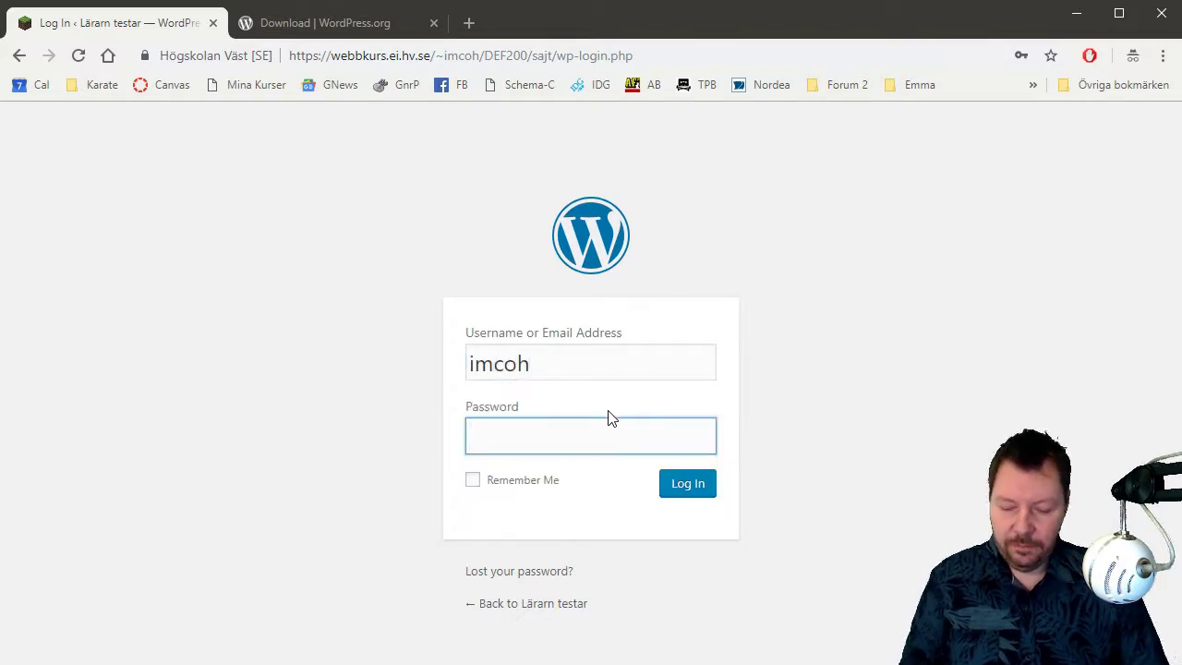
{"action": "key", "text": "ctrl+v"}
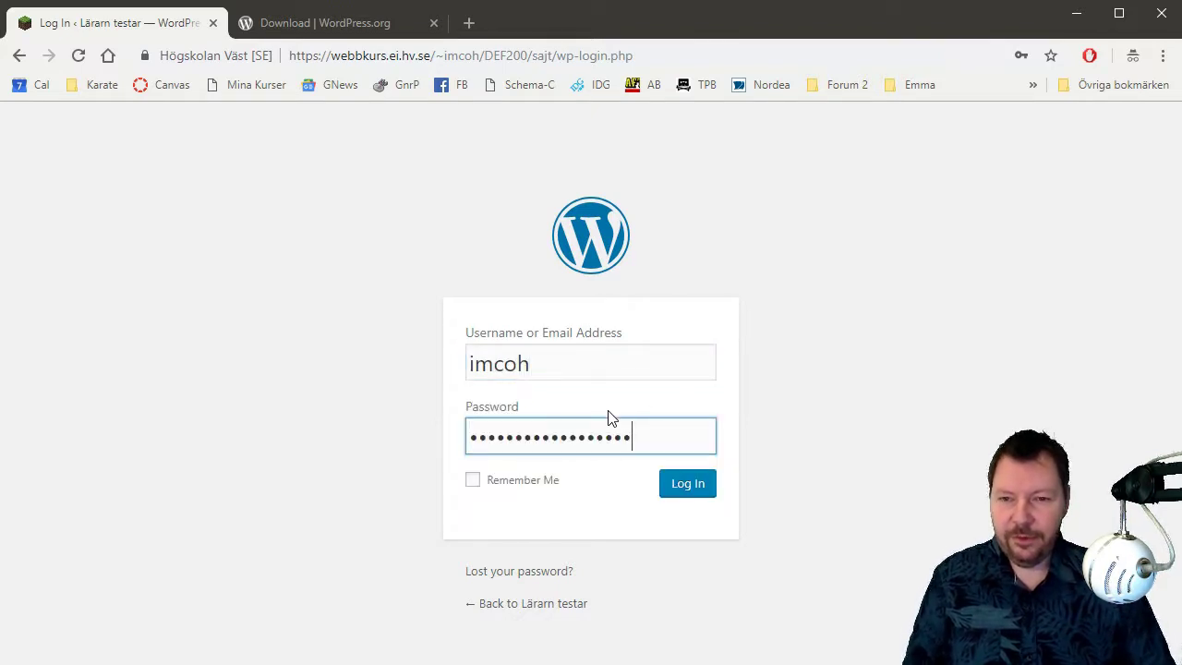
{"action": "left_click", "coordinate": [687, 484]}
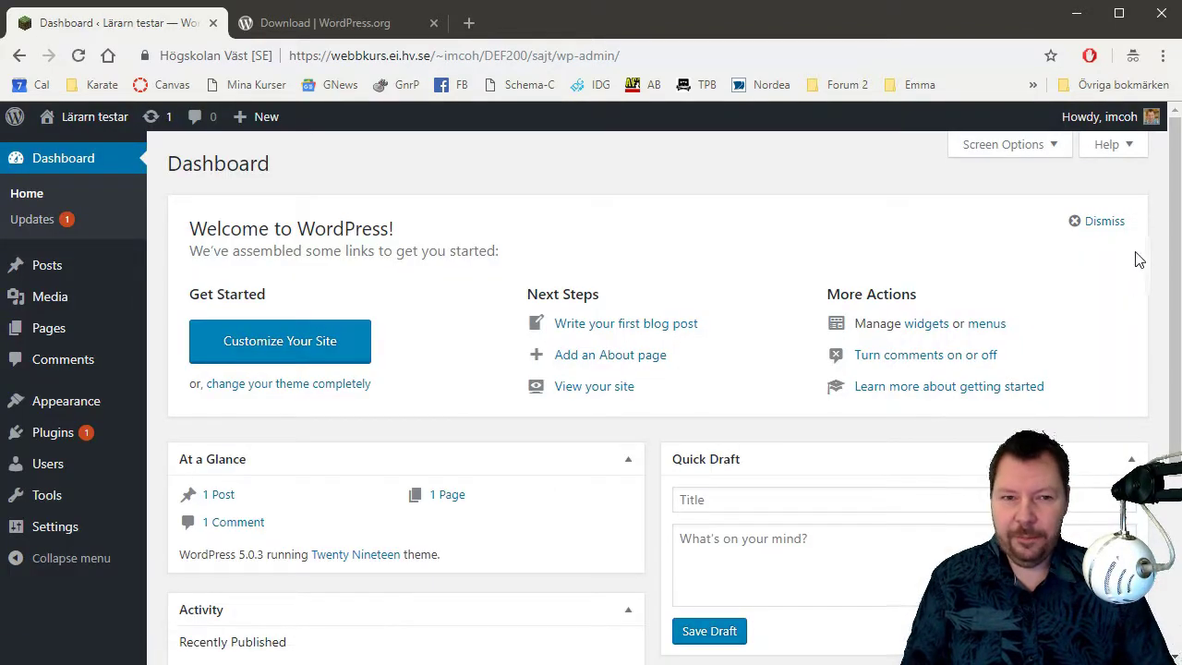
{"action": "left_click", "coordinate": [1111, 228]}
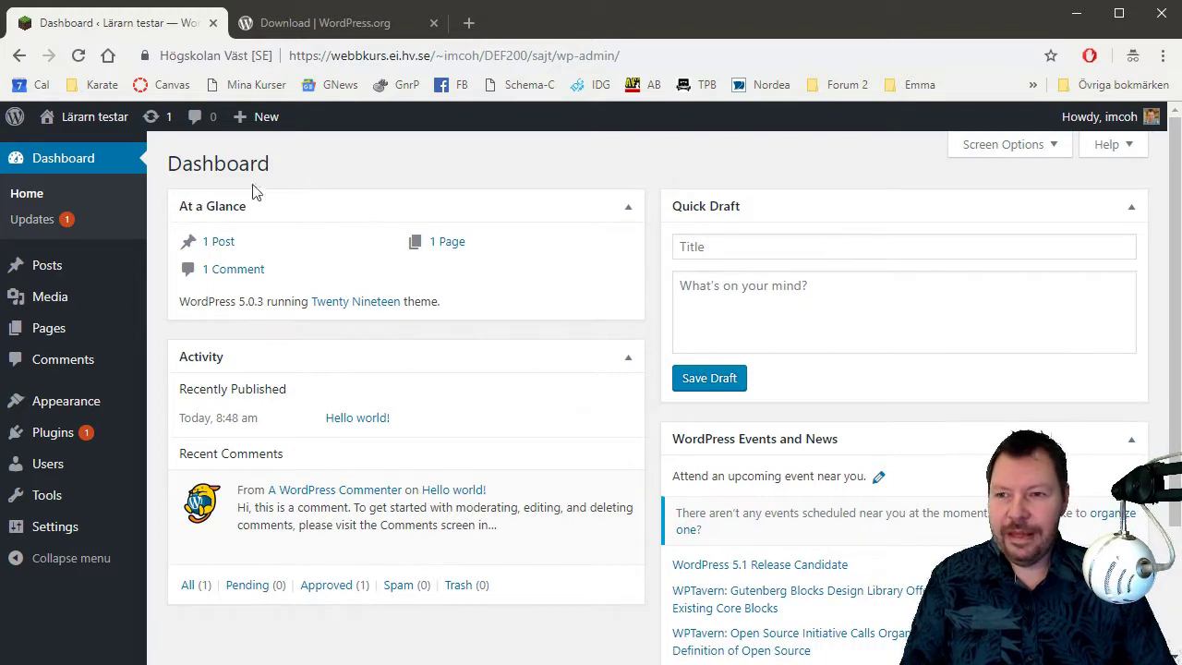
Visit the Lärarn testar front page and scroll through its Hello world! post.
{"action": "mouse_move", "coordinate": [106, 120]}
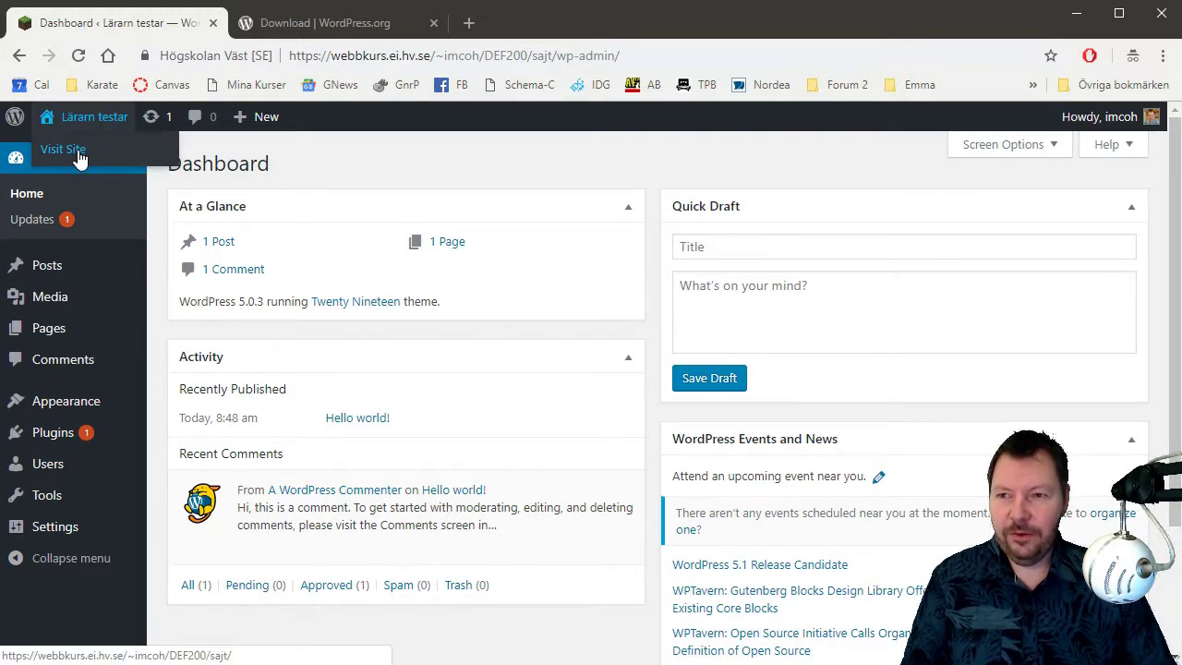
{"action": "left_click", "coordinate": [80, 155]}
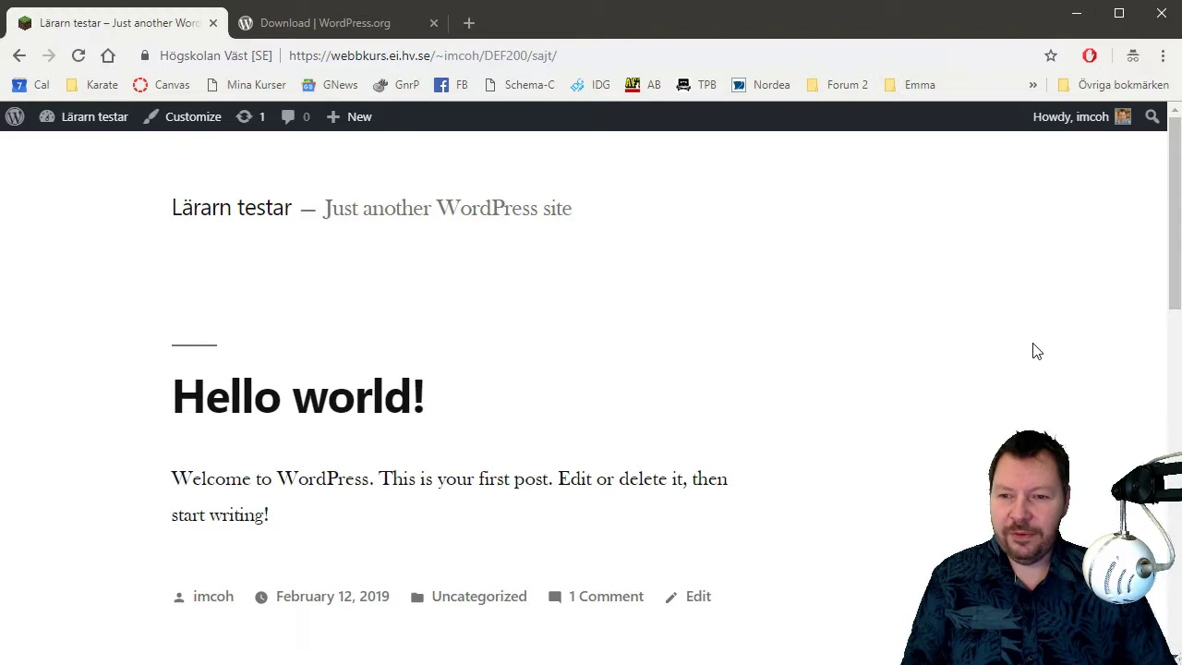
{"action": "scroll", "coordinate": [1036, 350], "scroll_direction": "down", "scroll_amount": 9}
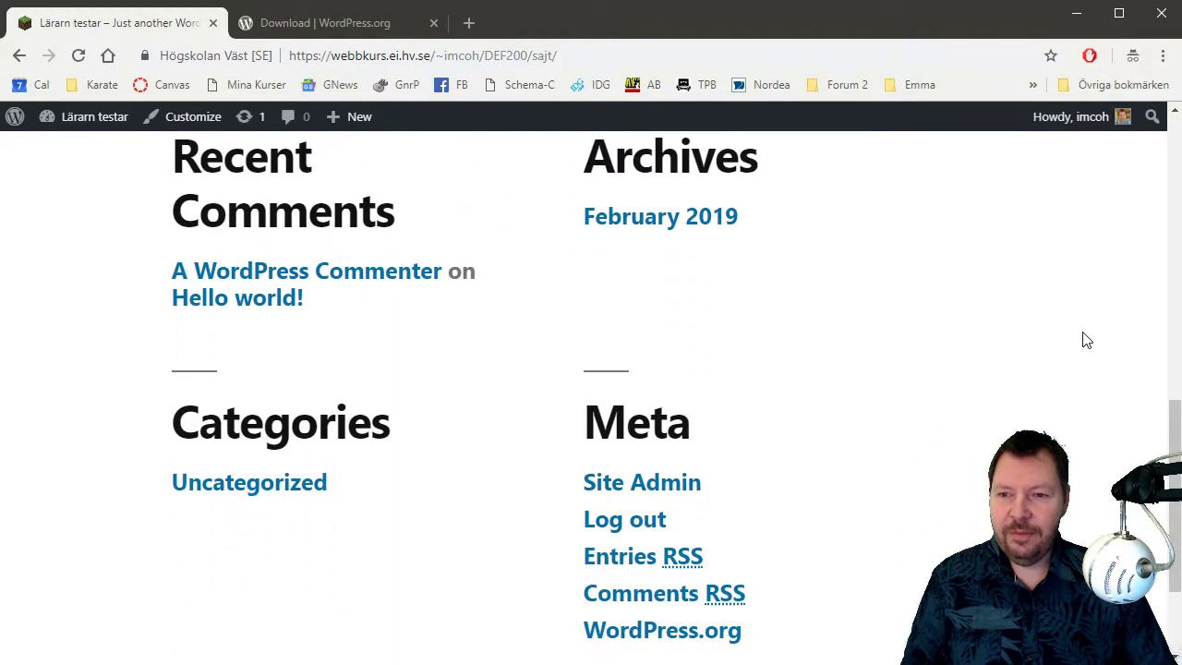
{"action": "scroll", "coordinate": [1085, 339], "scroll_direction": "up", "scroll_amount": 10}
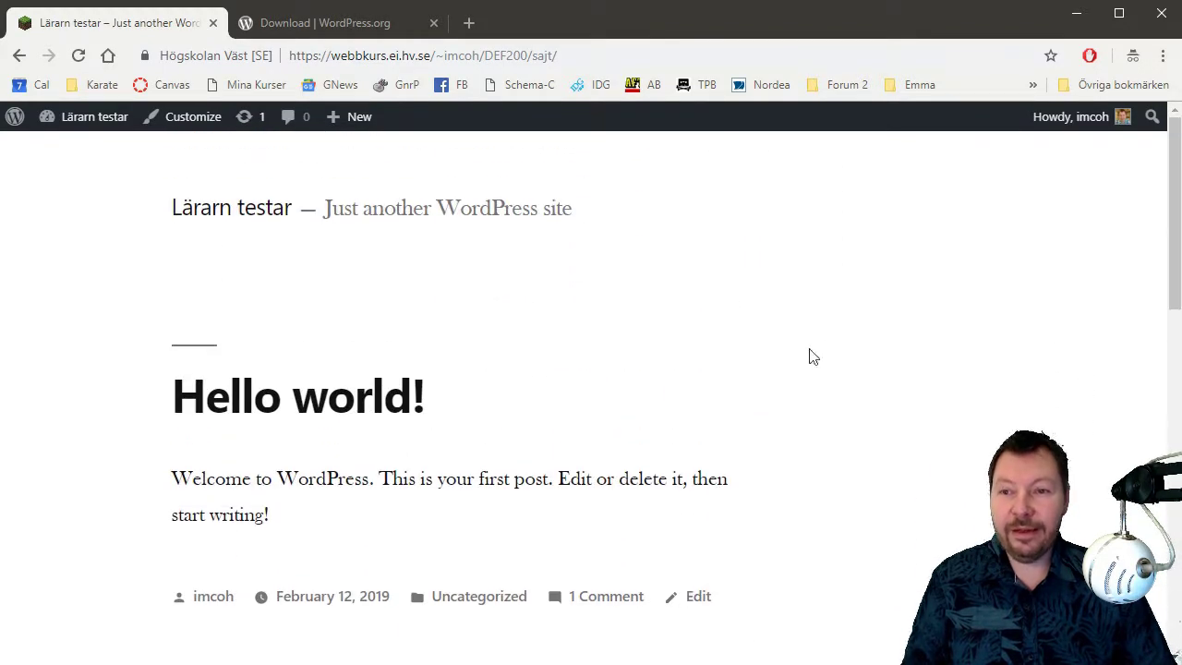
Install the Ready theme from Add New themes and activate it.
{"action": "mouse_move", "coordinate": [89, 128]}
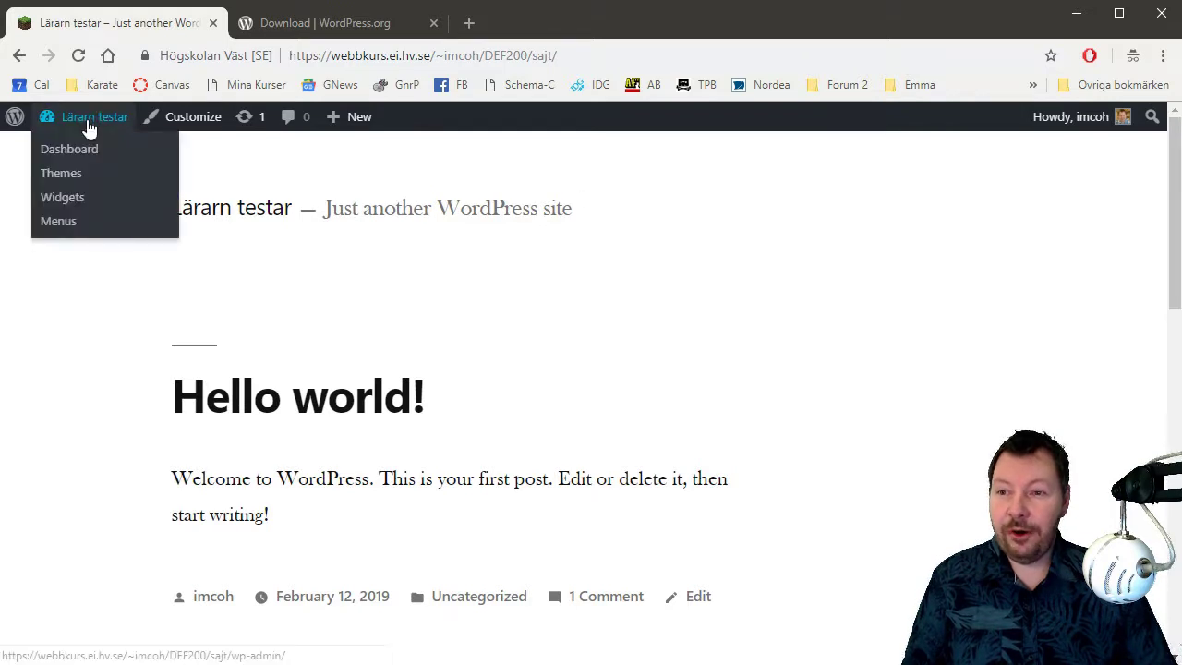
{"action": "left_click", "coordinate": [72, 184]}
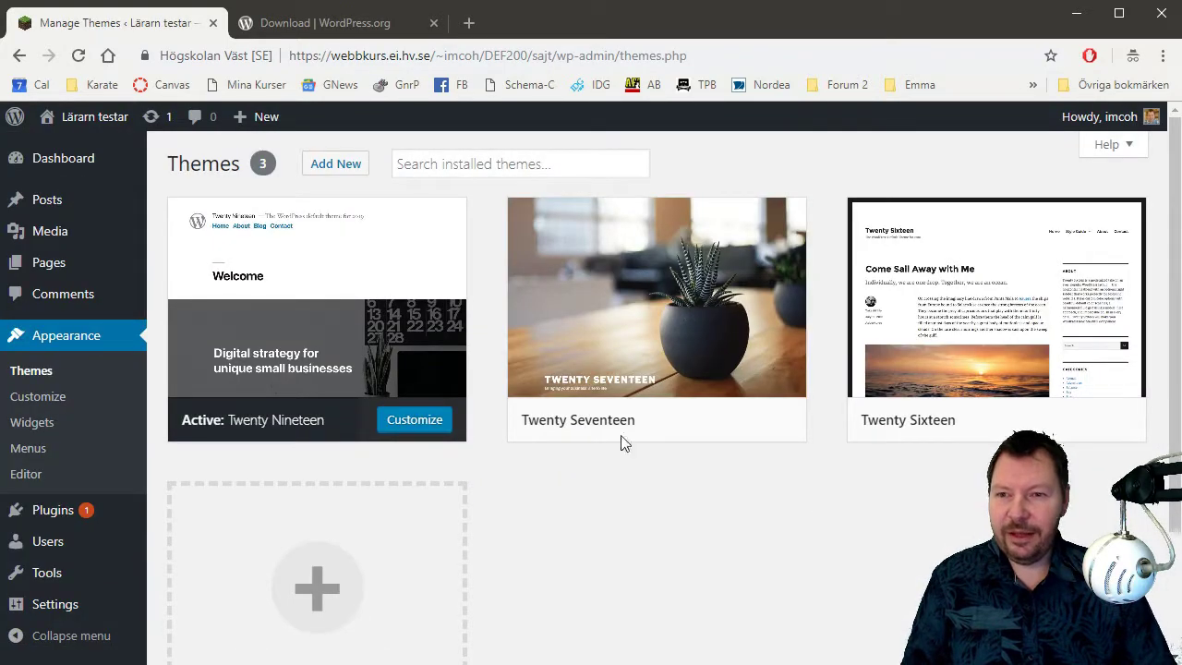
{"action": "left_click", "coordinate": [348, 172]}
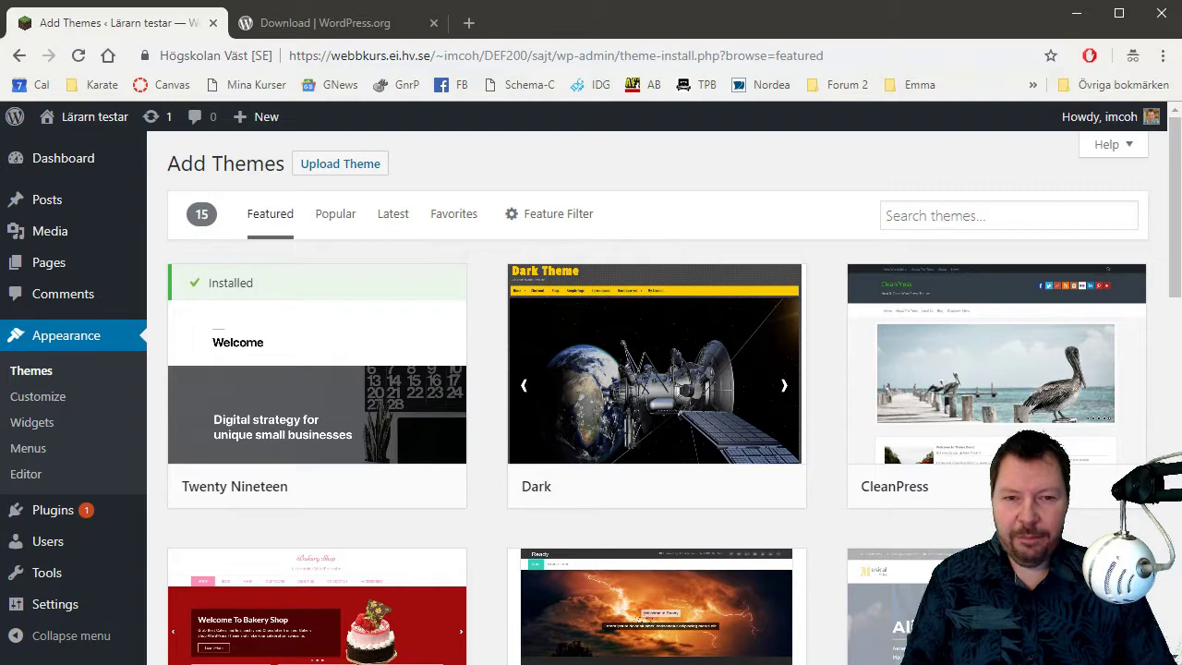
{"action": "scroll", "coordinate": [768, 661], "scroll_direction": "down", "scroll_amount": 3}
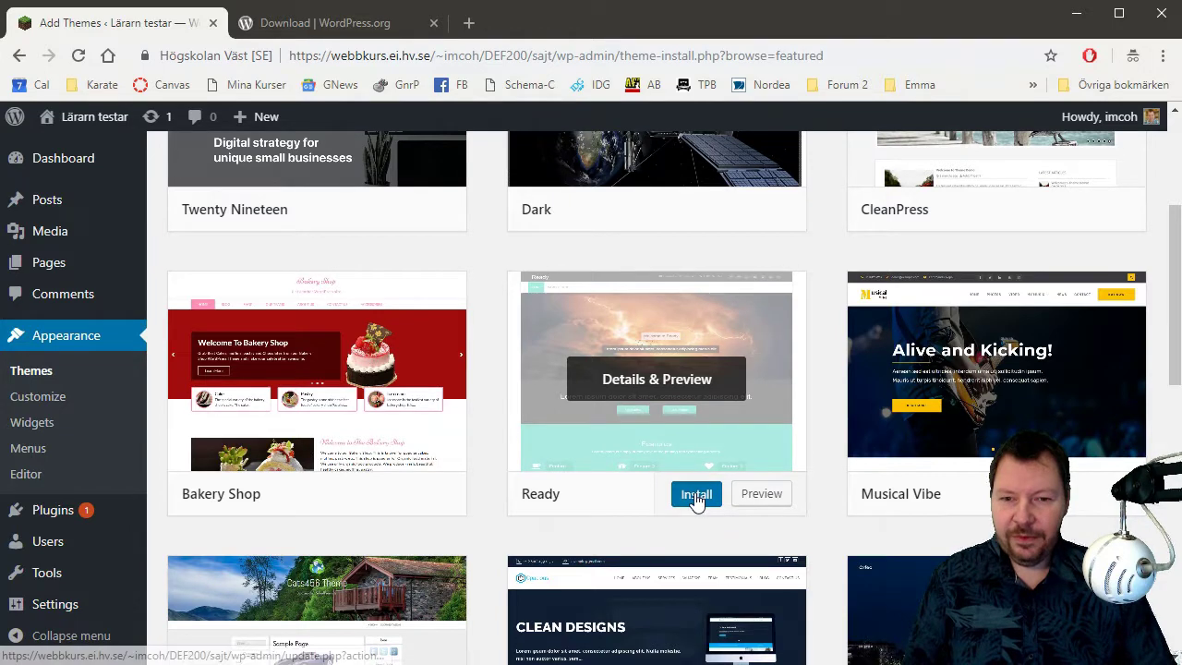
{"action": "left_click", "coordinate": [697, 496]}
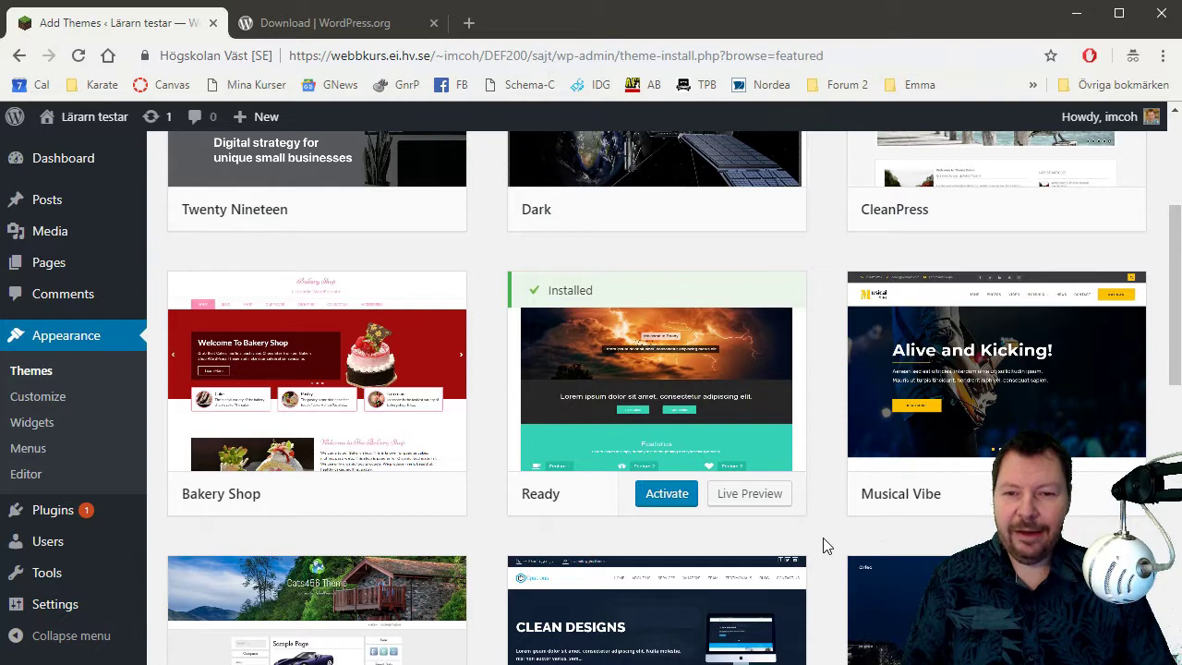
{"action": "left_click", "coordinate": [671, 505]}
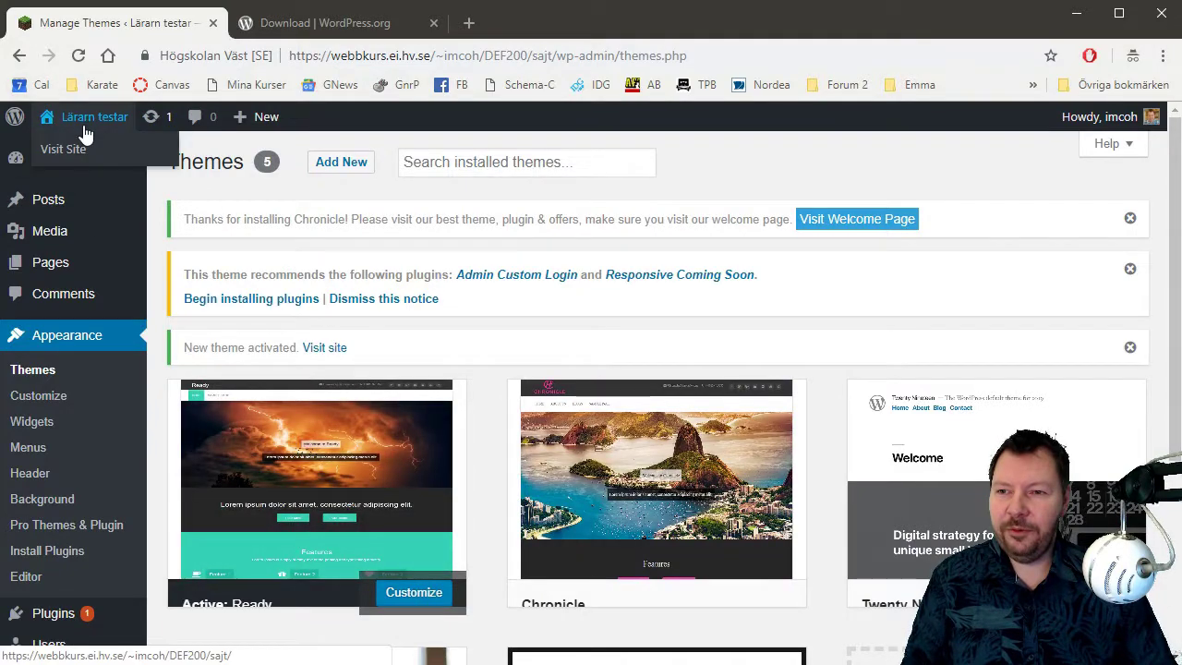
Visit the Lärarn testar front page and scroll through the slider, Latest Projects and footer.
{"action": "left_click", "coordinate": [83, 151]}
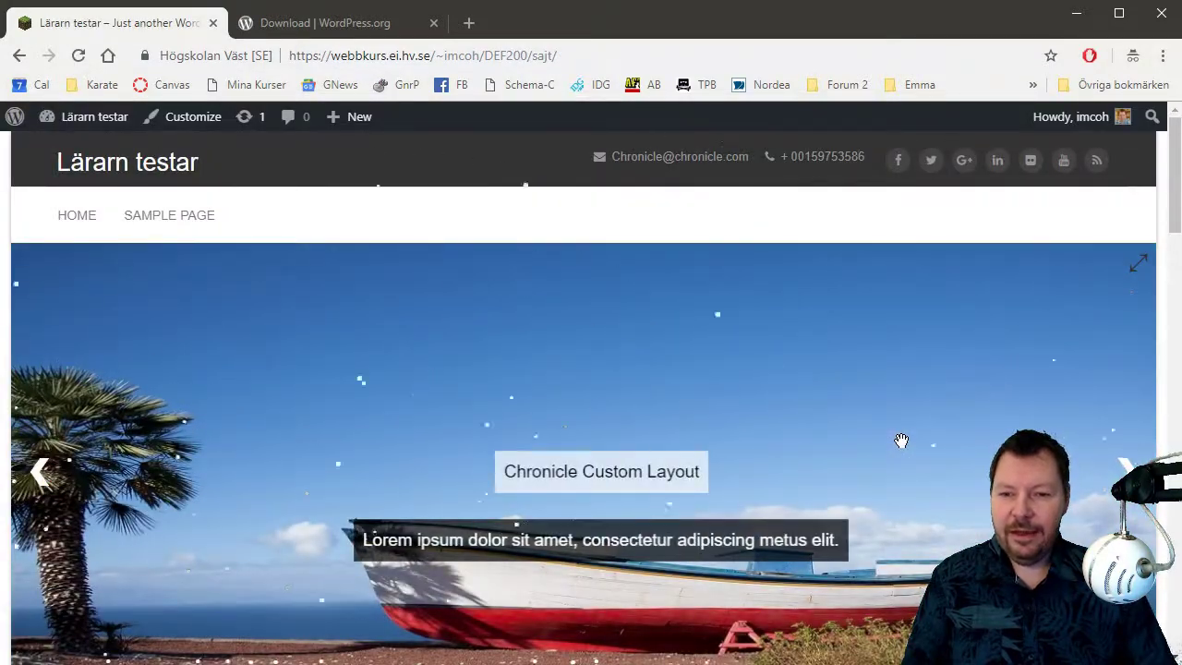
{"action": "scroll", "coordinate": [907, 440], "scroll_direction": "down", "scroll_amount": 1}
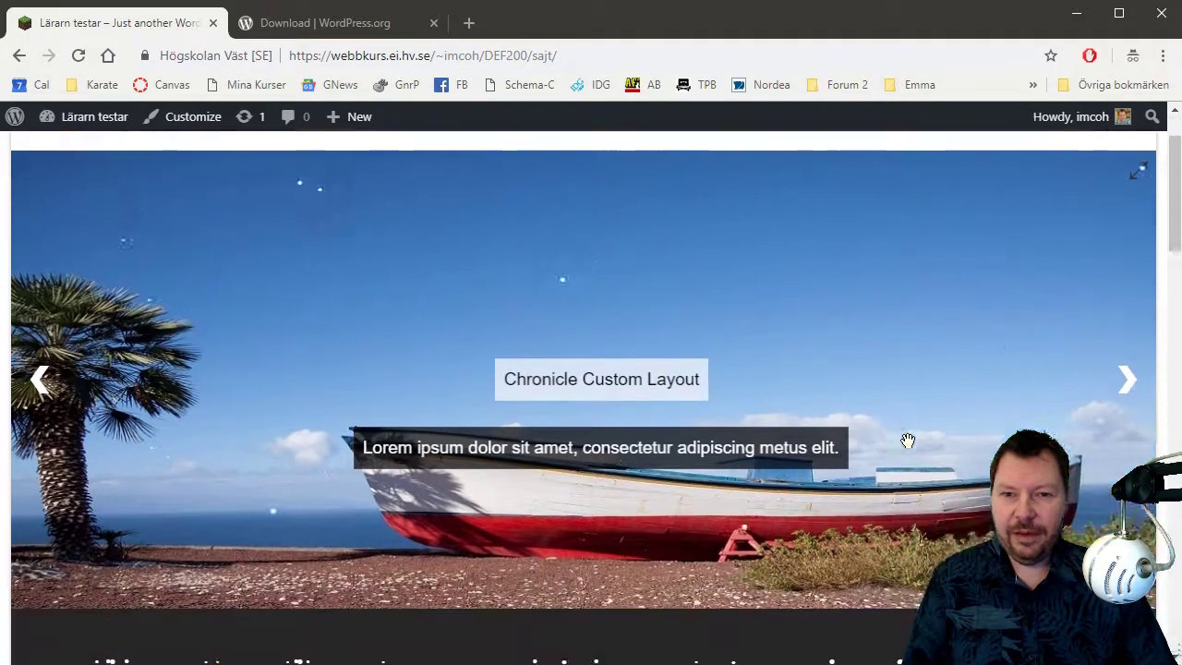
{"action": "scroll", "coordinate": [908, 440], "scroll_direction": "down", "scroll_amount": 10}
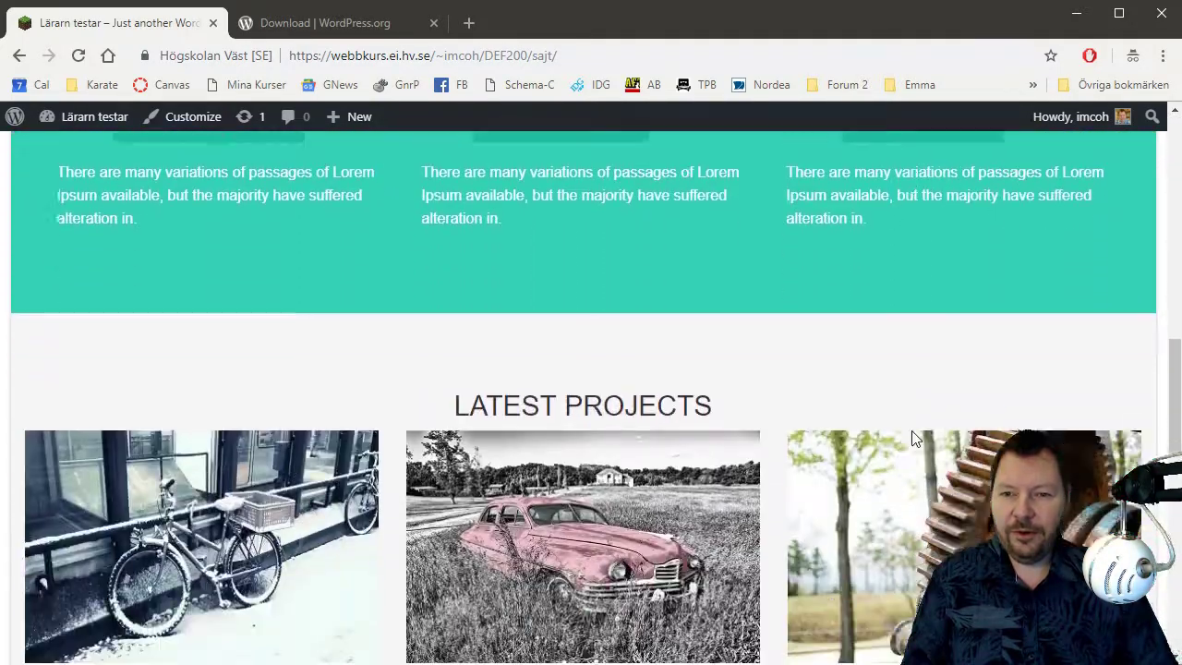
{"action": "scroll", "coordinate": [912, 435], "scroll_direction": "down", "scroll_amount": 5}
{"action": "scroll", "coordinate": [914, 434], "scroll_direction": "down", "scroll_amount": 6}
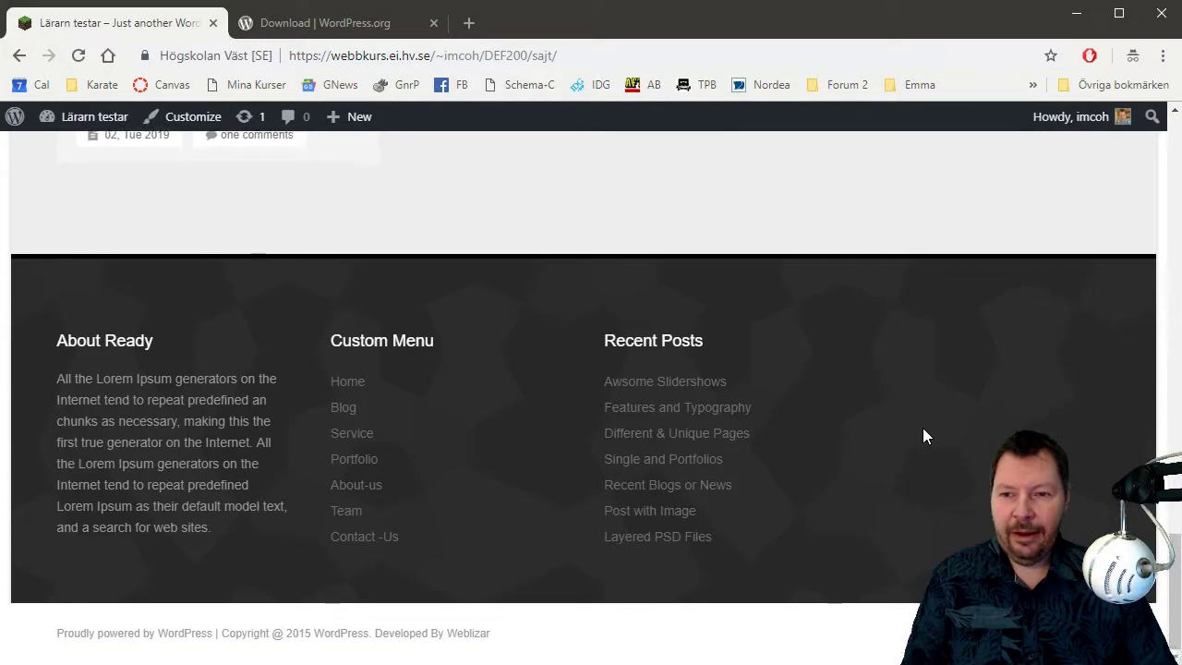
{"action": "scroll", "coordinate": [920, 426], "scroll_direction": "up", "scroll_amount": 20}
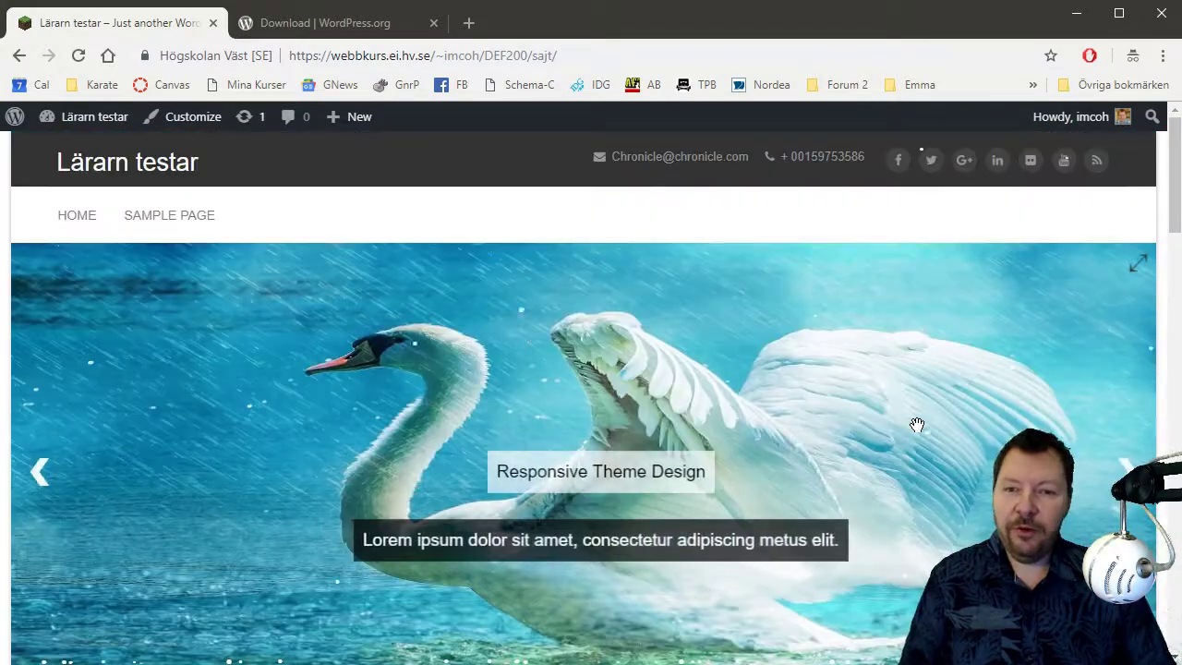